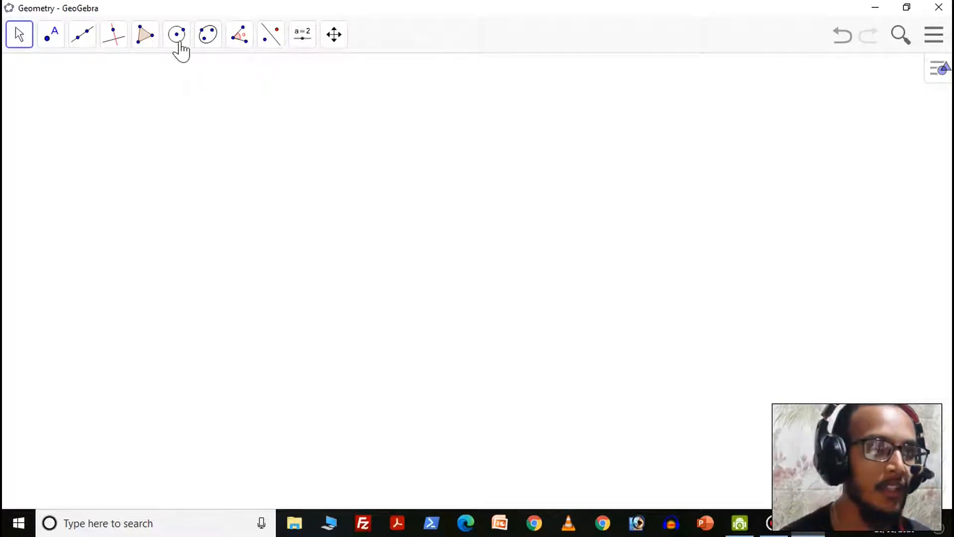
Step: Add the text "An inscribed angle is half of central angle if they both are standing on same arc." and move it to the canvas's upper-left corner
{"action": "left_click", "coordinate": [298, 46]}
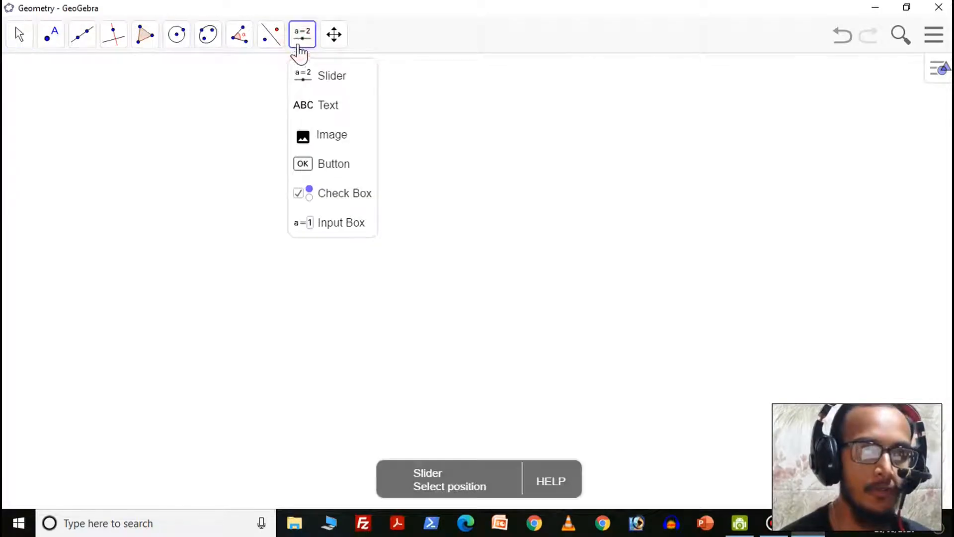
{"action": "left_click", "coordinate": [316, 106]}
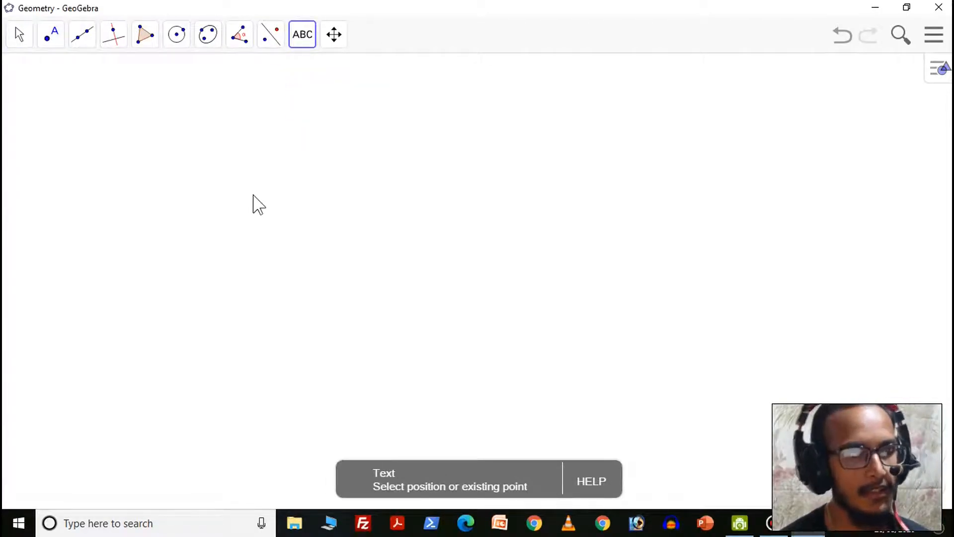
{"action": "left_click", "coordinate": [68, 111]}
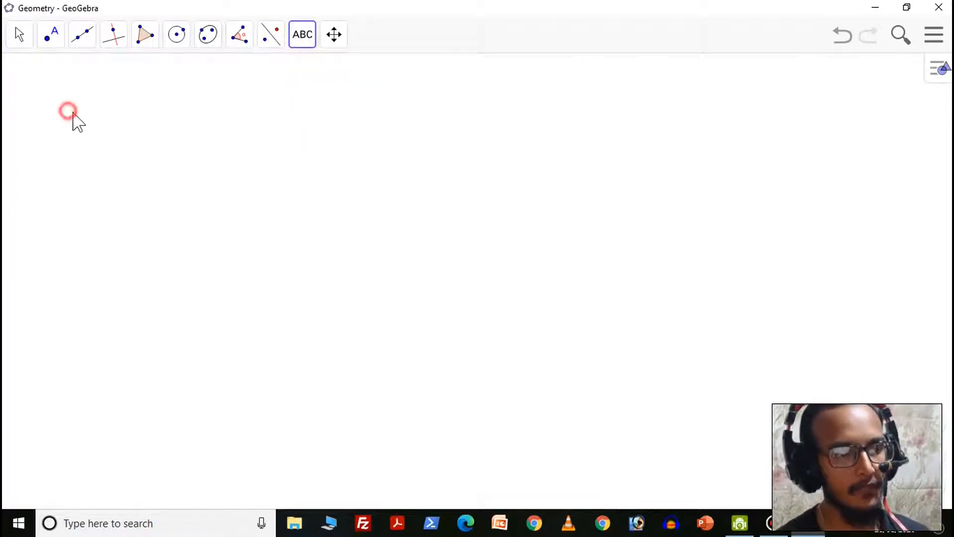
{"action": "left_click", "coordinate": [246, 199]}
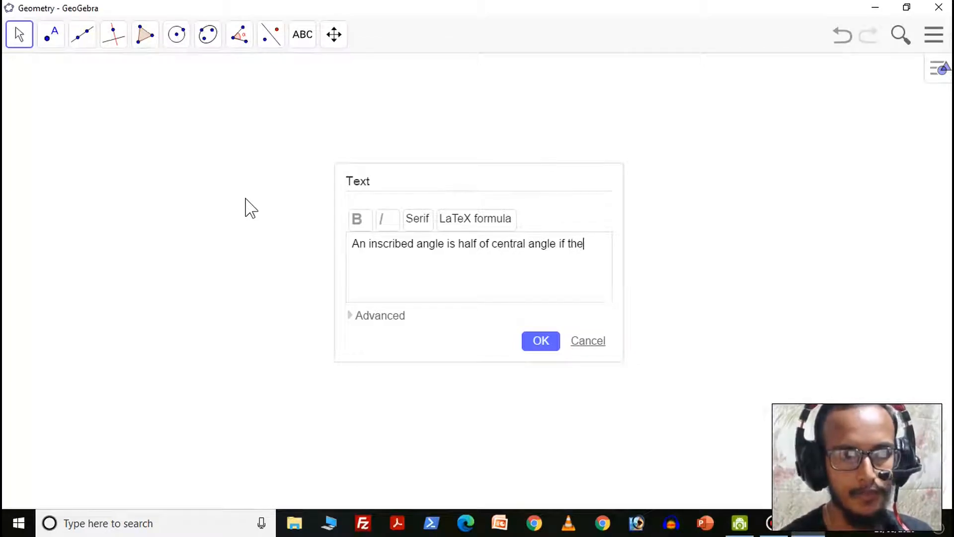
{"action": "type", "text": "bort"}
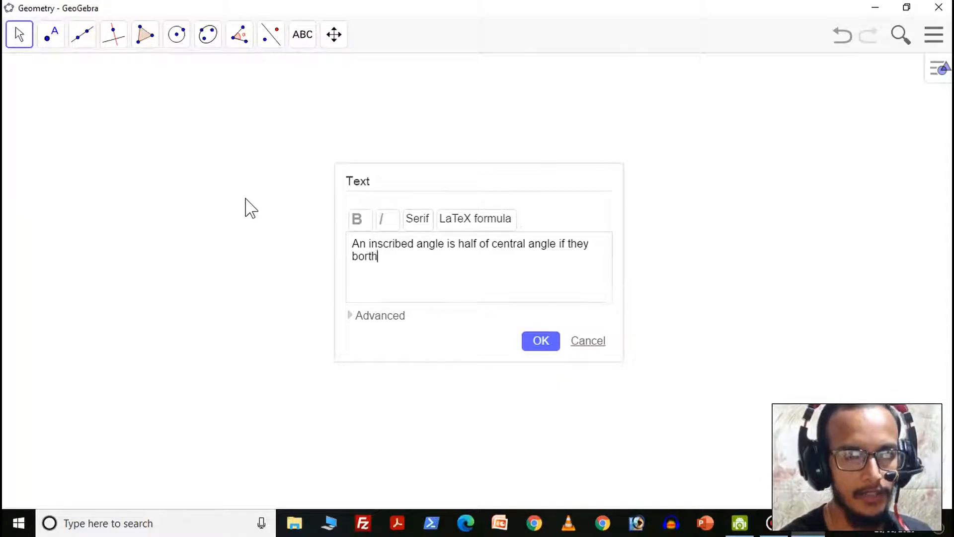
{"action": "type", "text": "h are standing on same arc."}
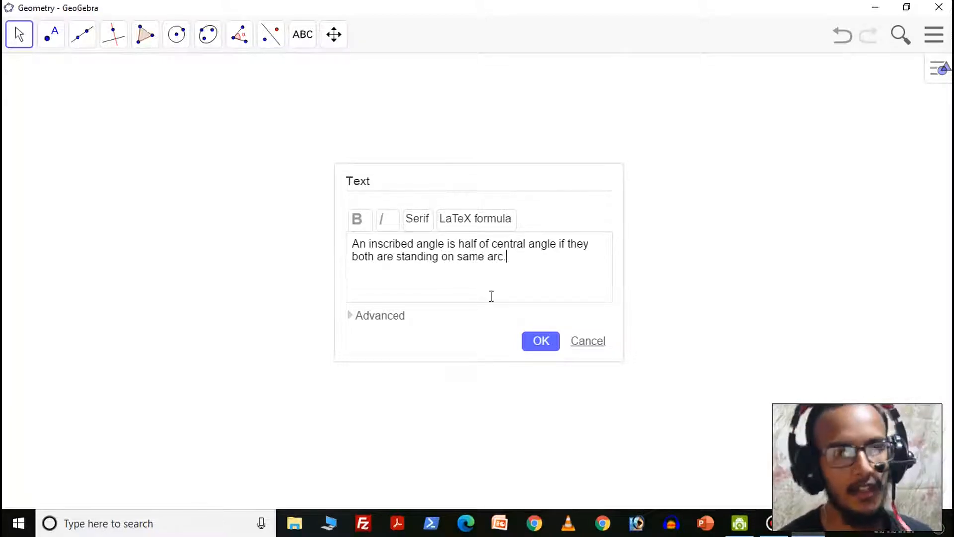
{"action": "left_click", "coordinate": [544, 344]}
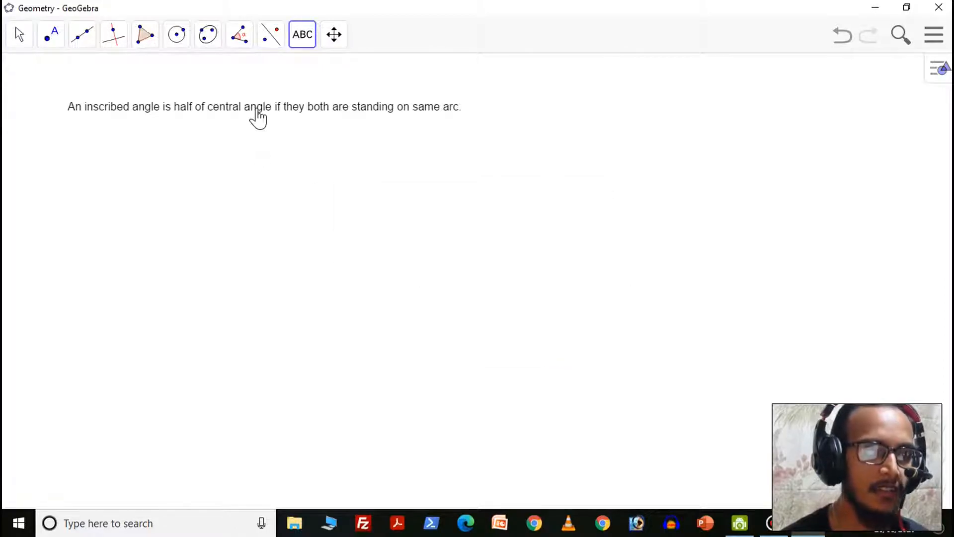
{"action": "left_click", "coordinate": [26, 37]}
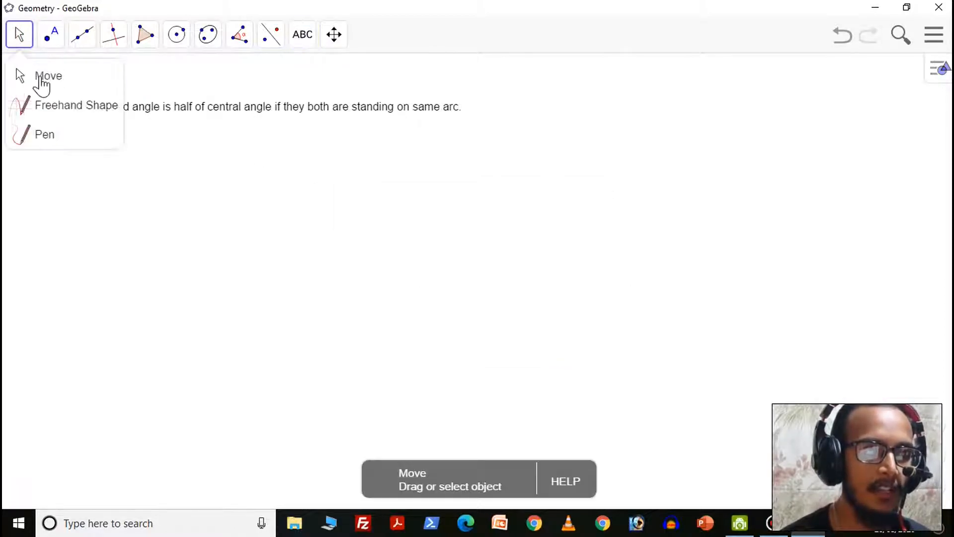
{"action": "left_click_drag", "start_coordinate": [209, 106], "coordinate": [165, 87]}
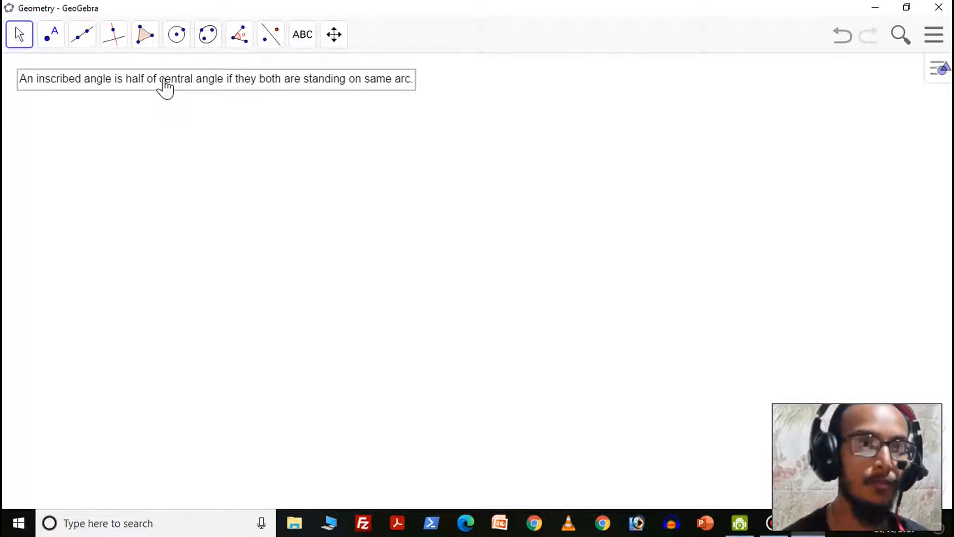
Step: Draw a circle below the text from a centre point through a point at its lower right
{"action": "left_click", "coordinate": [179, 46]}
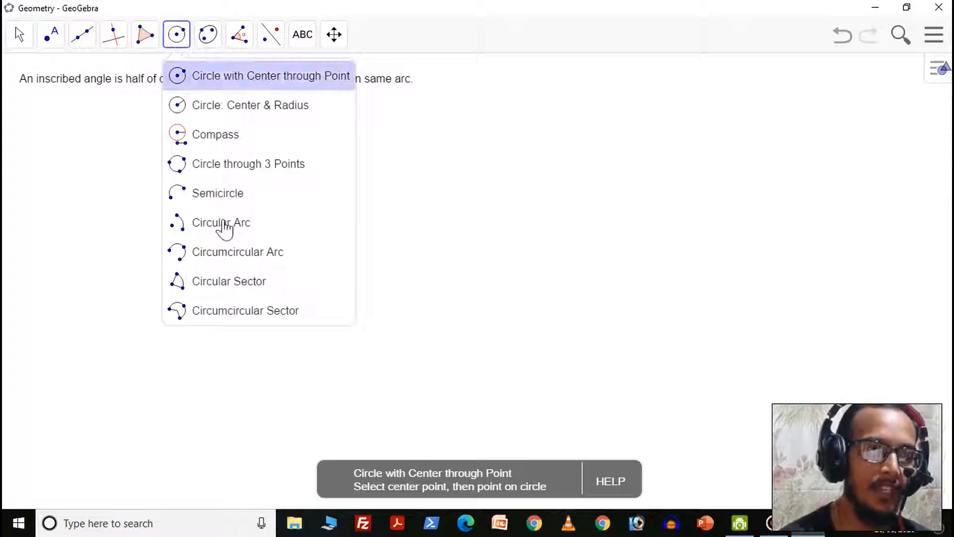
{"action": "left_click", "coordinate": [229, 81]}
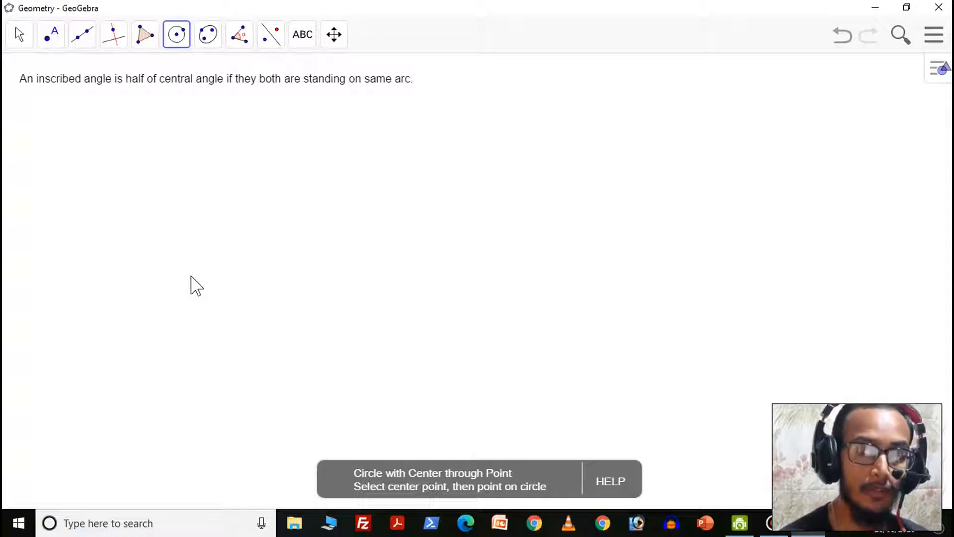
{"action": "left_click", "coordinate": [168, 282]}
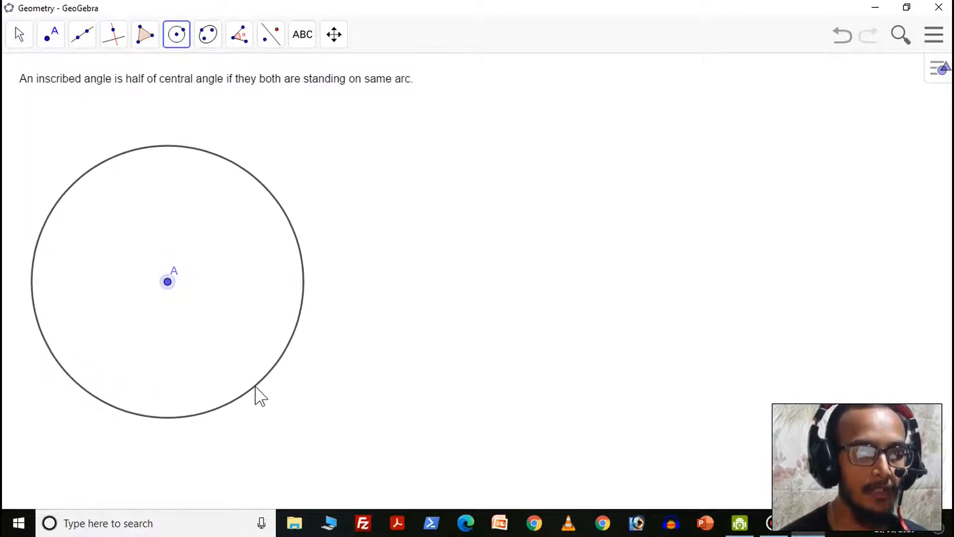
{"action": "left_click", "coordinate": [247, 395]}
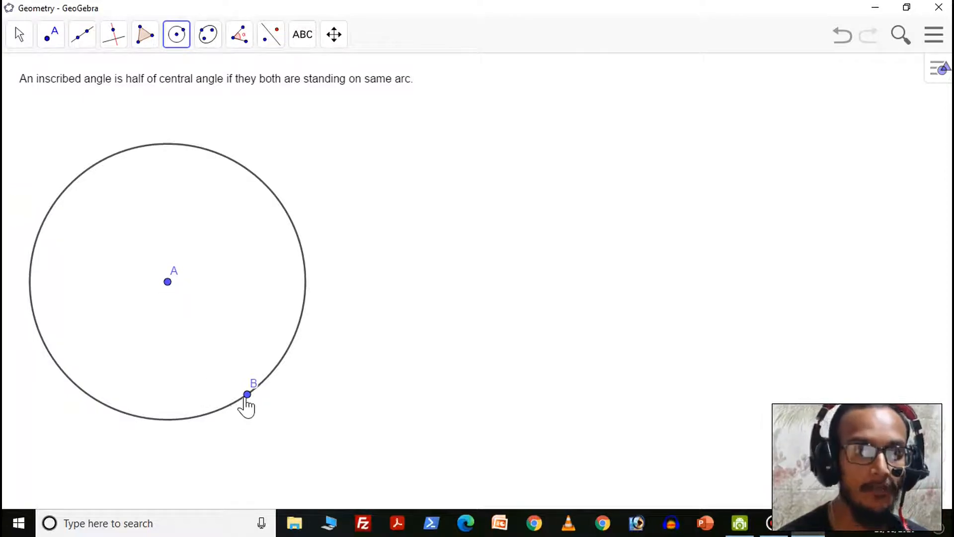
Step: Place a new point on the lower-left part of the circle, opposite point B
{"action": "left_click", "coordinate": [50, 34]}
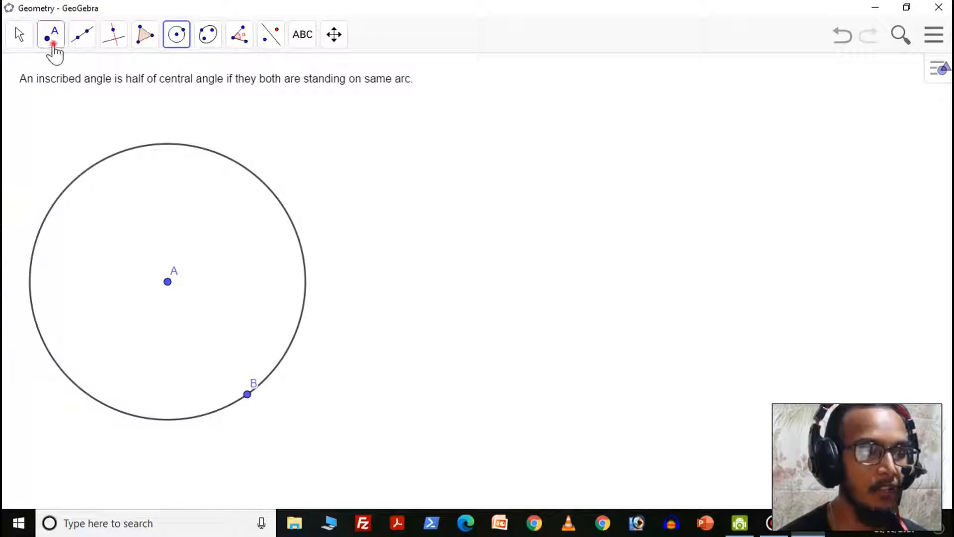
{"action": "left_click", "coordinate": [71, 77]}
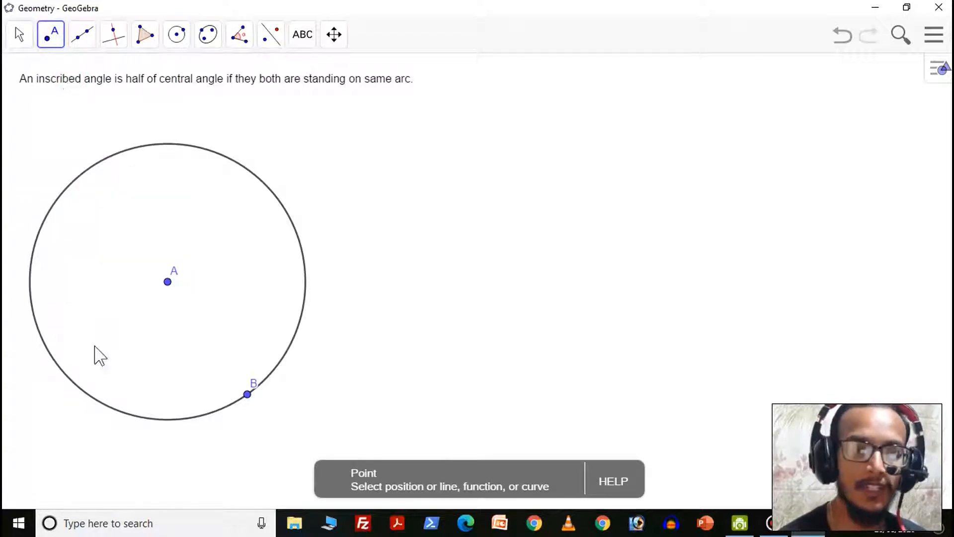
{"action": "left_click", "coordinate": [77, 386]}
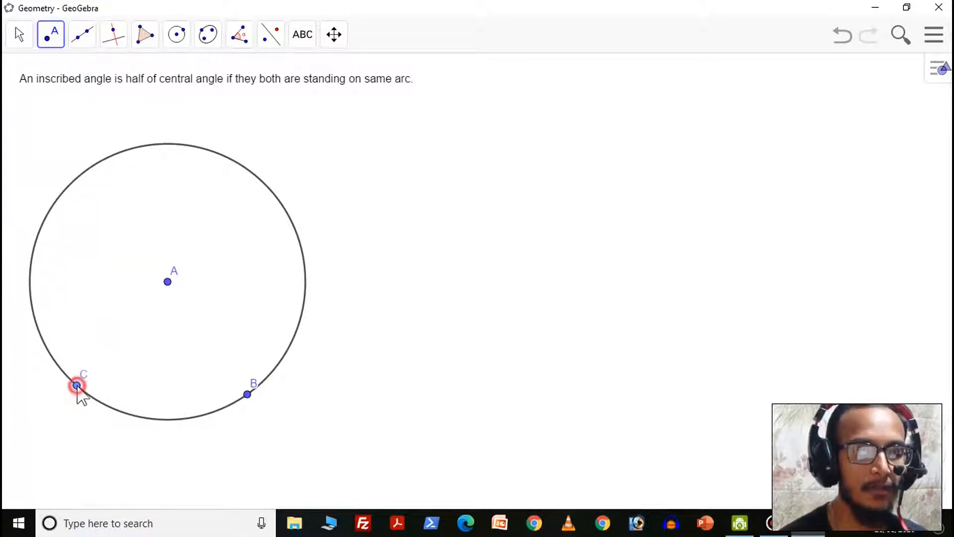
Step: Draw segments from point C to centre A and from centre A to point B
{"action": "left_click", "coordinate": [84, 36]}
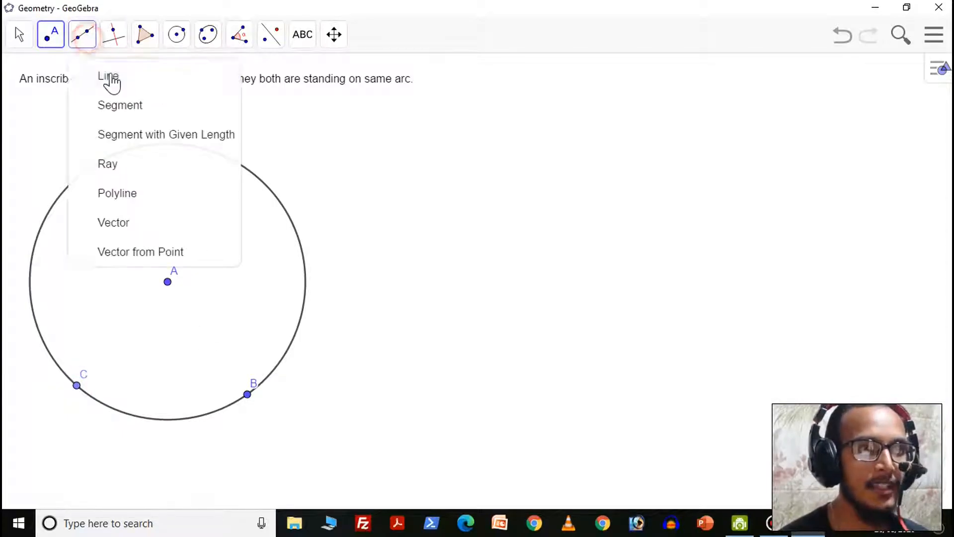
{"action": "left_click", "coordinate": [121, 106]}
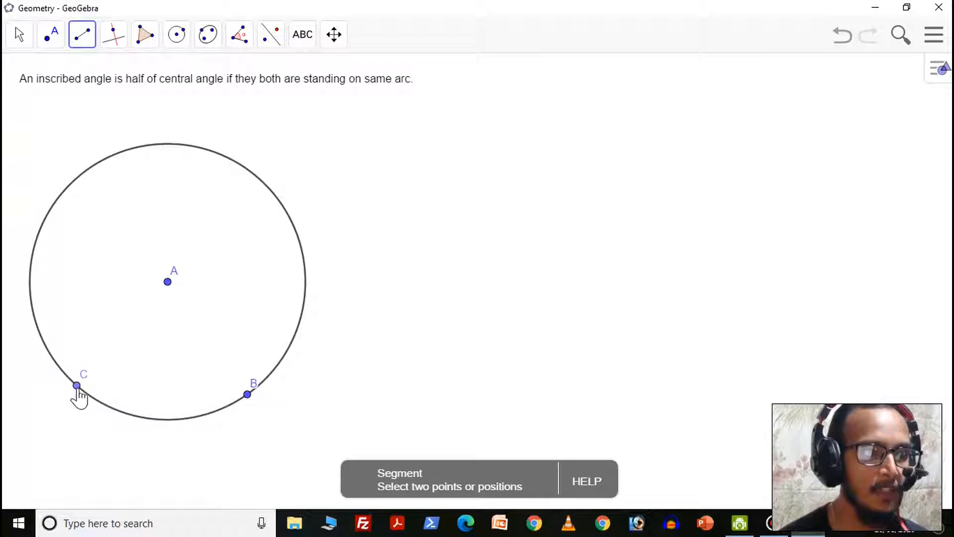
{"action": "left_click", "coordinate": [76, 385]}
{"action": "left_click", "coordinate": [167, 282]}
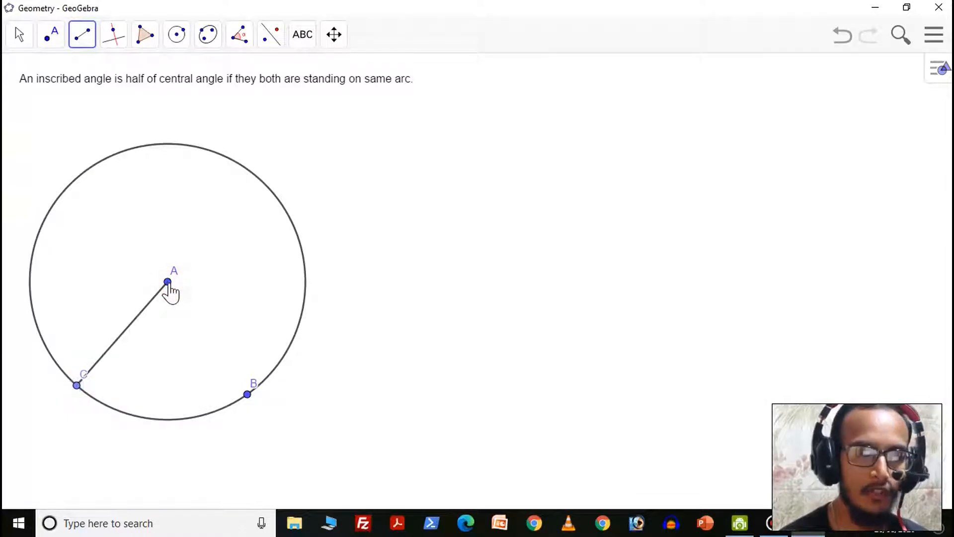
{"action": "left_click", "coordinate": [167, 282]}
{"action": "left_click", "coordinate": [247, 394]}
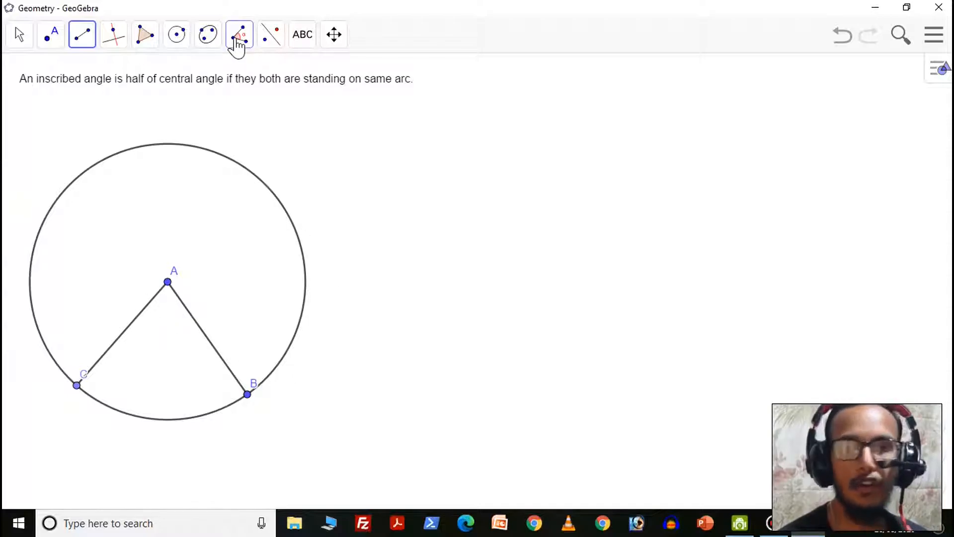
Step: Add an angle measurement for the central angle between segments CA and AB
{"action": "left_click", "coordinate": [240, 40]}
{"action": "left_click", "coordinate": [265, 83]}
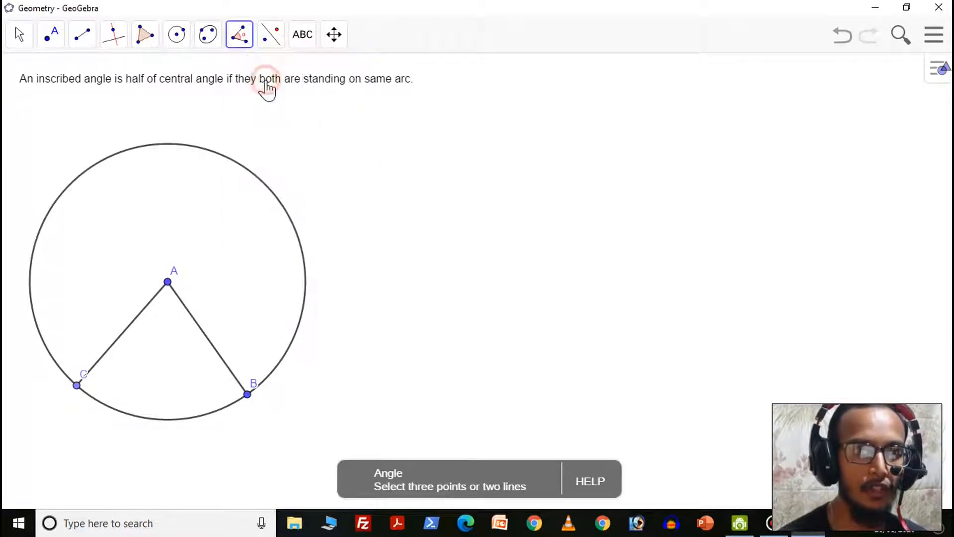
{"action": "left_click", "coordinate": [138, 328]}
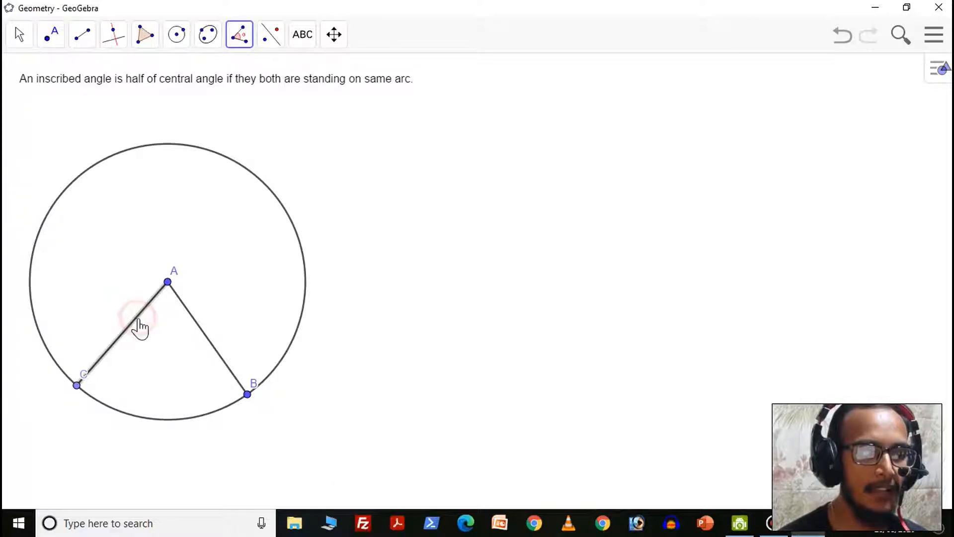
{"action": "left_click", "coordinate": [202, 331]}
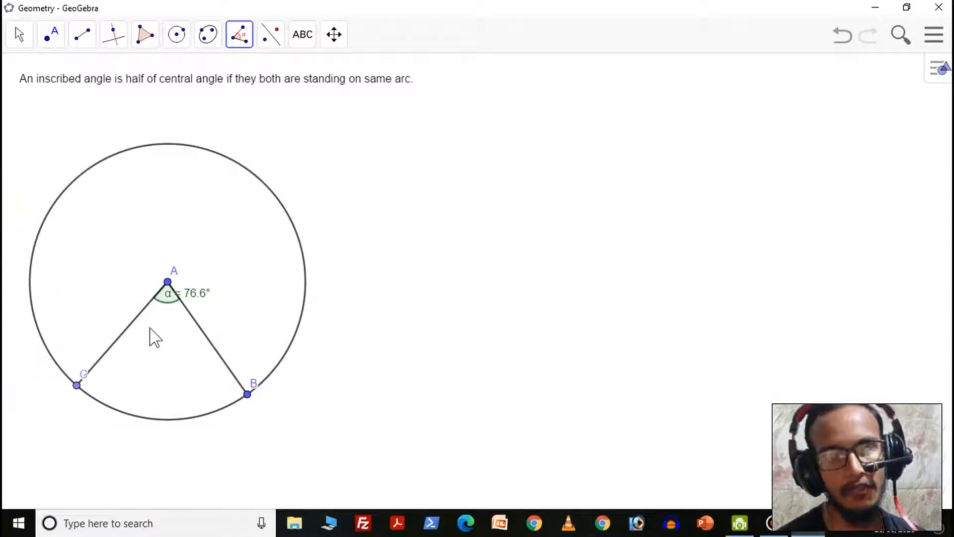
Step: Move point B slightly towards the centre, making the circle smaller and the central angle about 84.56°
{"action": "left_click", "coordinate": [19, 36]}
{"action": "left_click", "coordinate": [45, 78]}
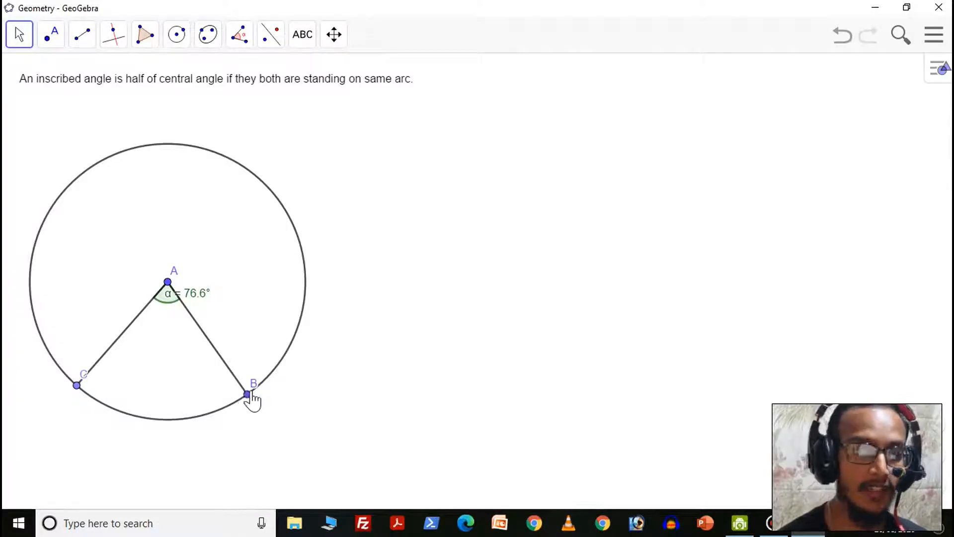
{"action": "left_click_drag", "start_coordinate": [248, 398], "coordinate": [247, 376]}
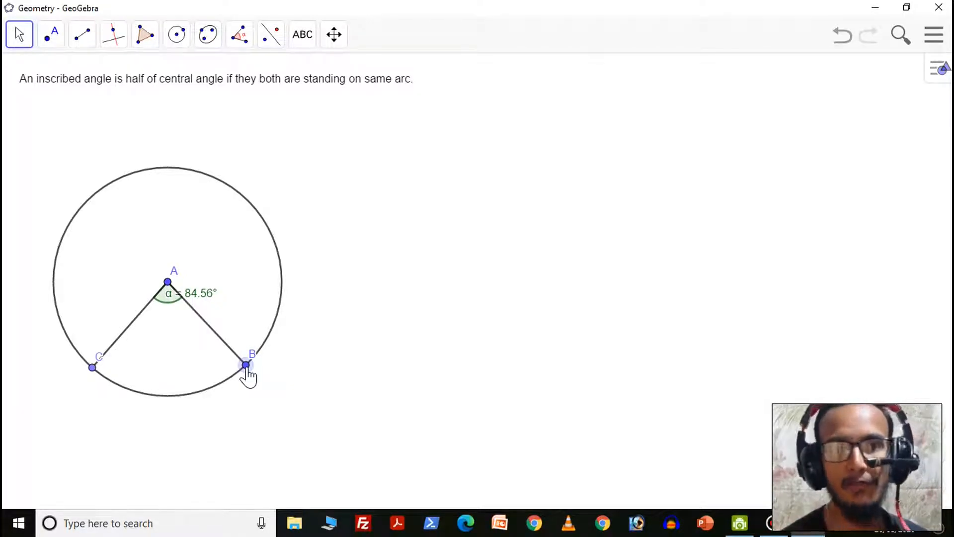
Step: Place a new point at the top of the circle, directly above centre A
{"action": "left_click", "coordinate": [52, 40]}
{"action": "left_click", "coordinate": [77, 77]}
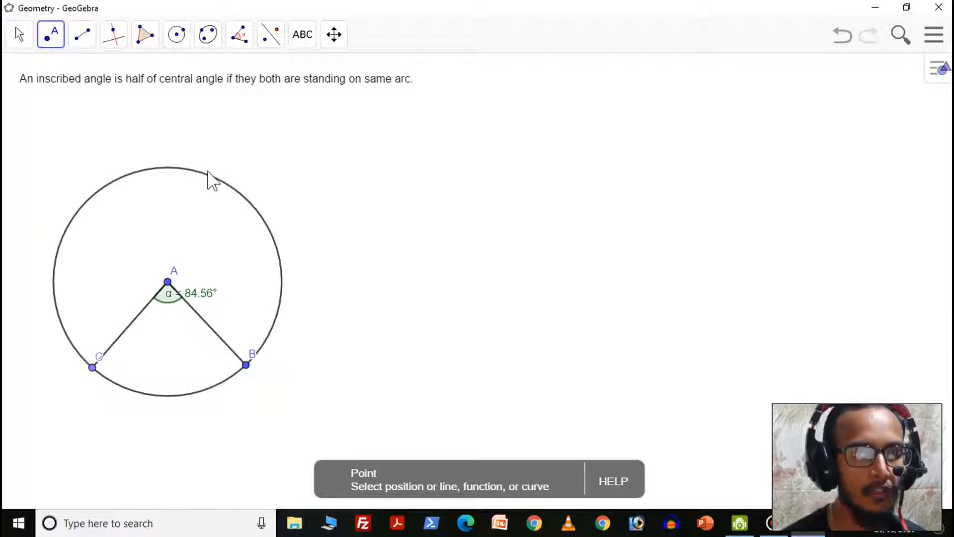
{"action": "left_click", "coordinate": [170, 167]}
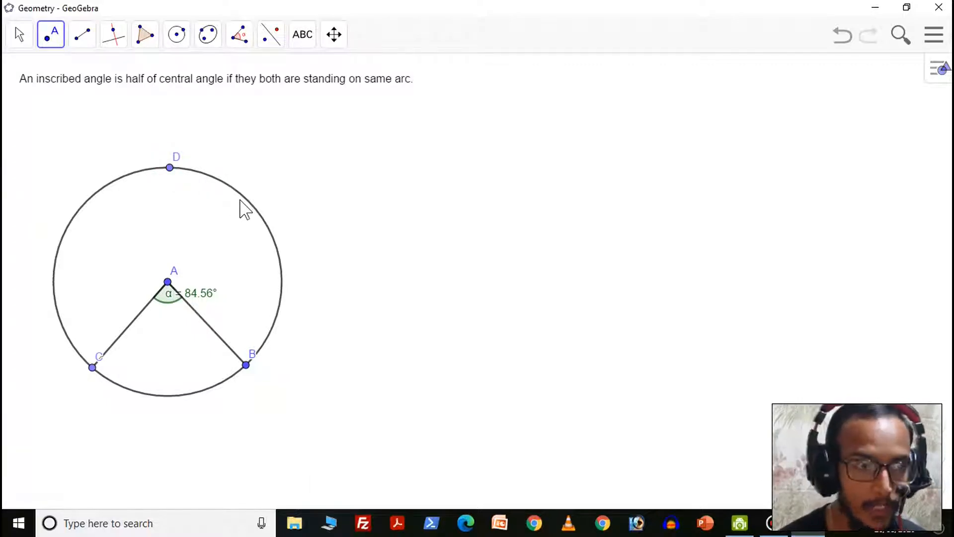
Step: Draw segments from point C to point D and from point D to point B
{"action": "left_click", "coordinate": [78, 38]}
{"action": "left_click", "coordinate": [102, 104]}
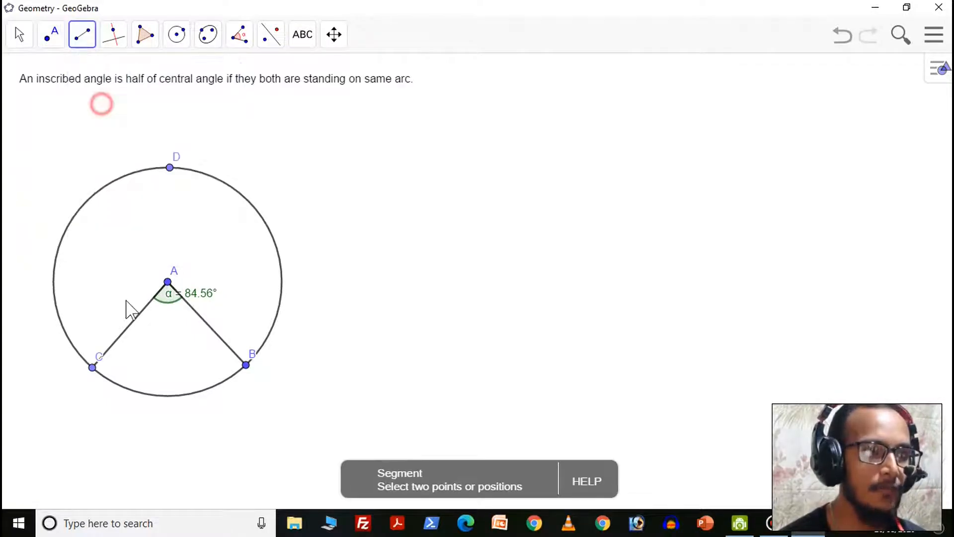
{"action": "left_click", "coordinate": [92, 367]}
{"action": "left_click", "coordinate": [169, 168]}
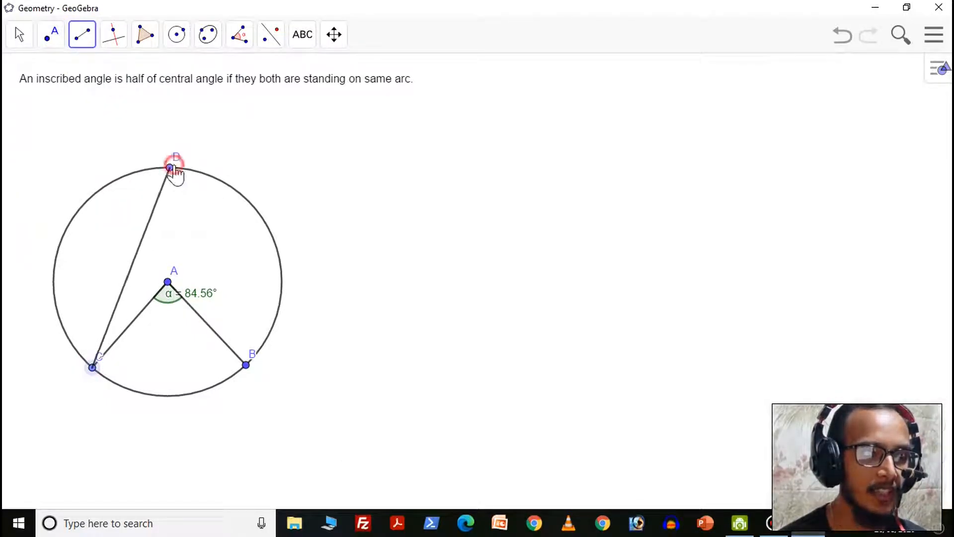
{"action": "left_click", "coordinate": [170, 167]}
{"action": "left_click", "coordinate": [245, 365]}
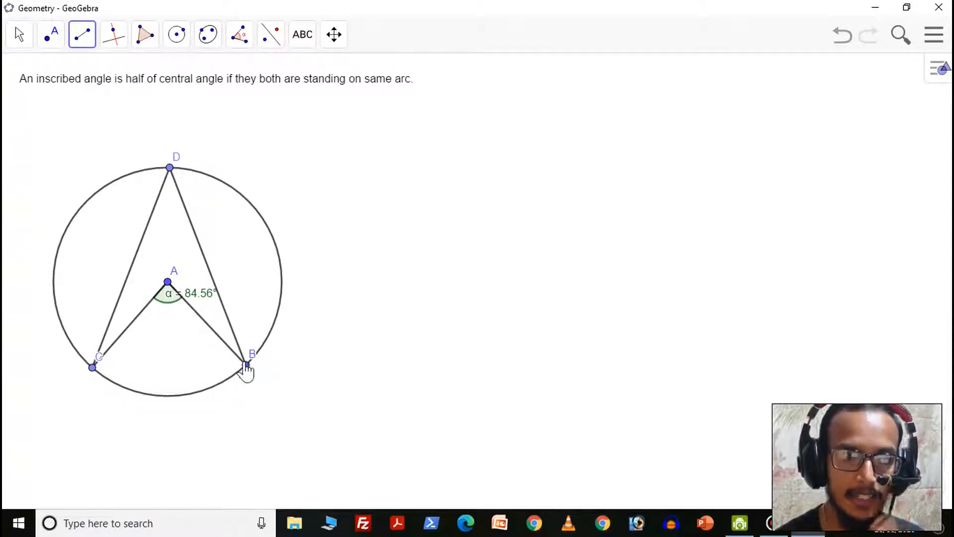
Step: Add an angle measurement for the inscribed angle between segments CD and DB
{"action": "left_click", "coordinate": [243, 36]}
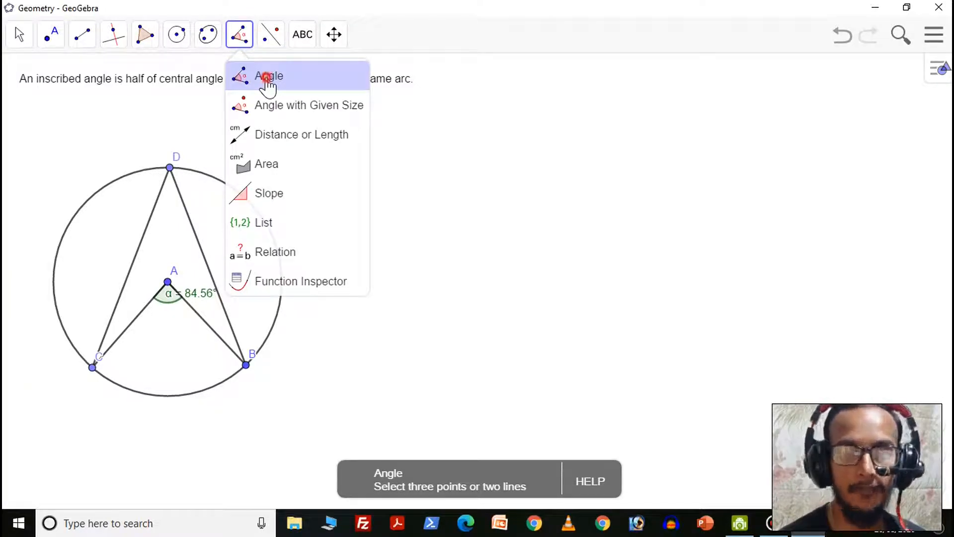
{"action": "left_click", "coordinate": [267, 77]}
{"action": "left_click", "coordinate": [155, 214]}
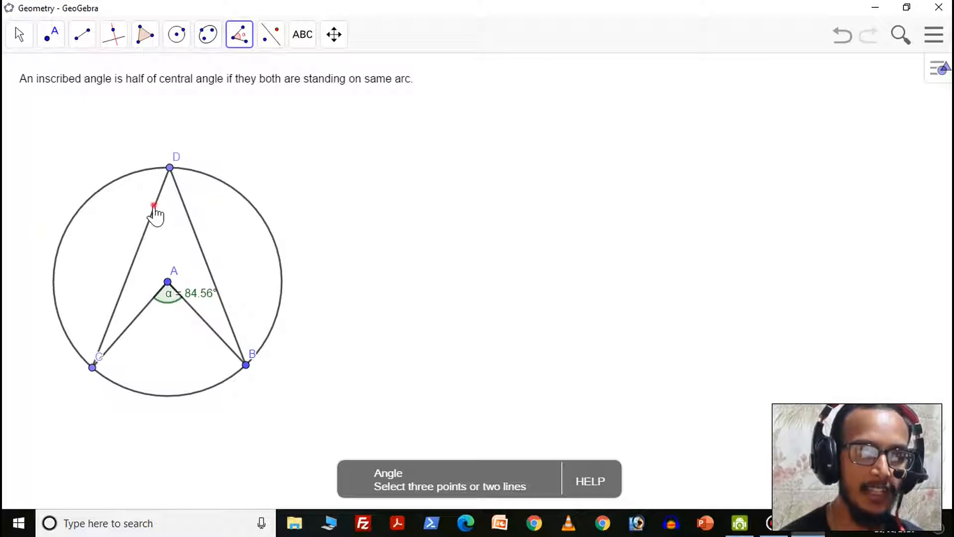
{"action": "left_click", "coordinate": [185, 212]}
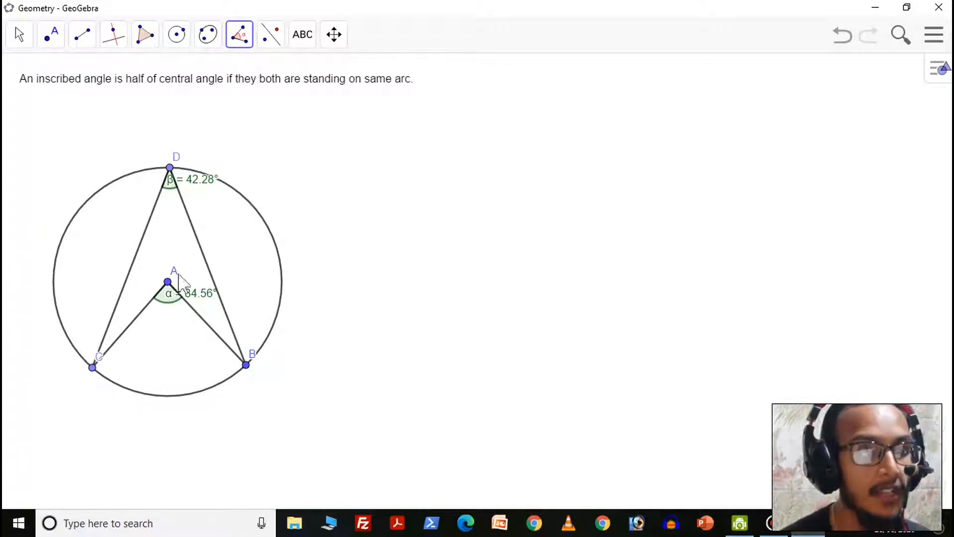
Step: Move point B outwards and up to enlarge the circle and widen the central angle to about 128.05°
{"action": "left_click", "coordinate": [19, 36]}
{"action": "left_click", "coordinate": [43, 74]}
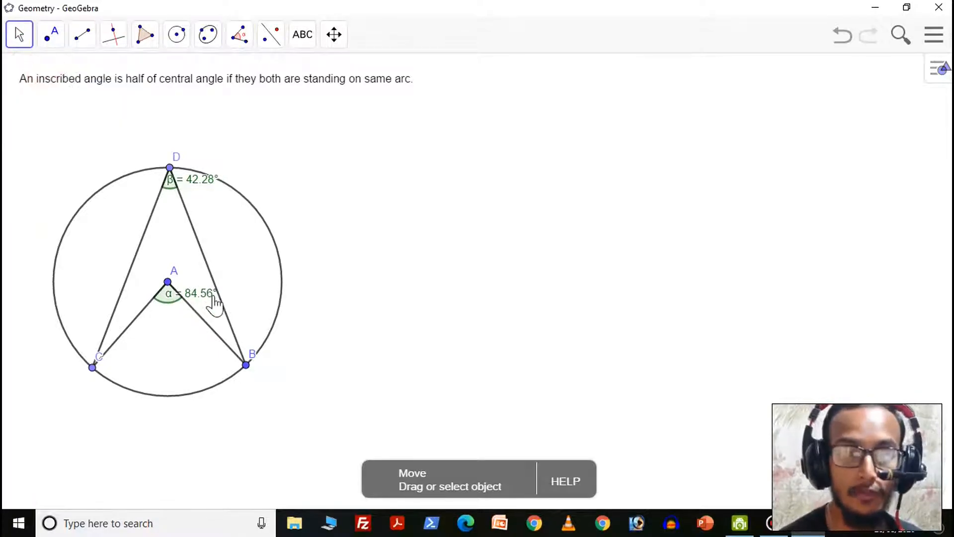
{"action": "left_click_drag", "start_coordinate": [247, 366], "coordinate": [279, 340]}
{"action": "left_click_drag", "start_coordinate": [283, 341], "coordinate": [305, 300]}
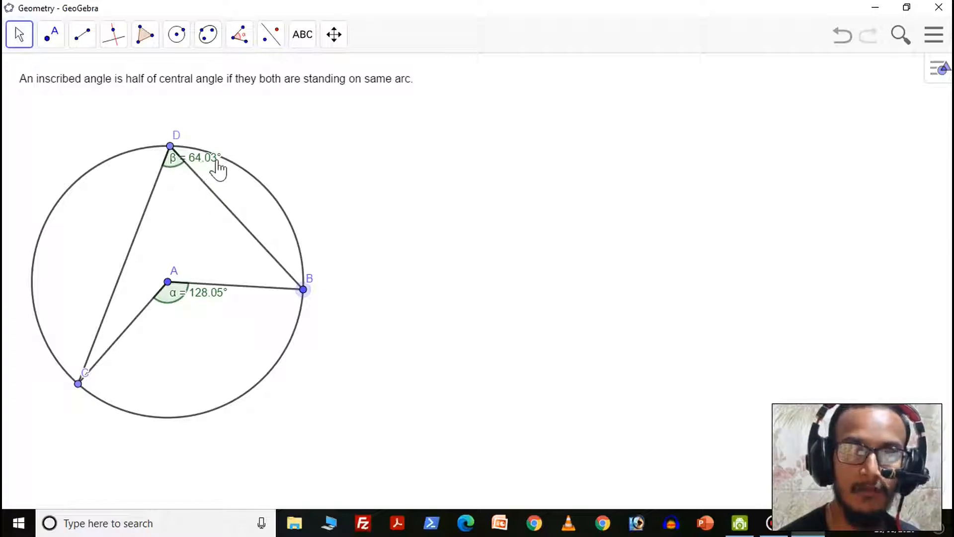
Step: Move point B to several positions to vary both angles, finishing with the central angle at about 87.64°
{"action": "left_click_drag", "start_coordinate": [303, 290], "coordinate": [305, 283]}
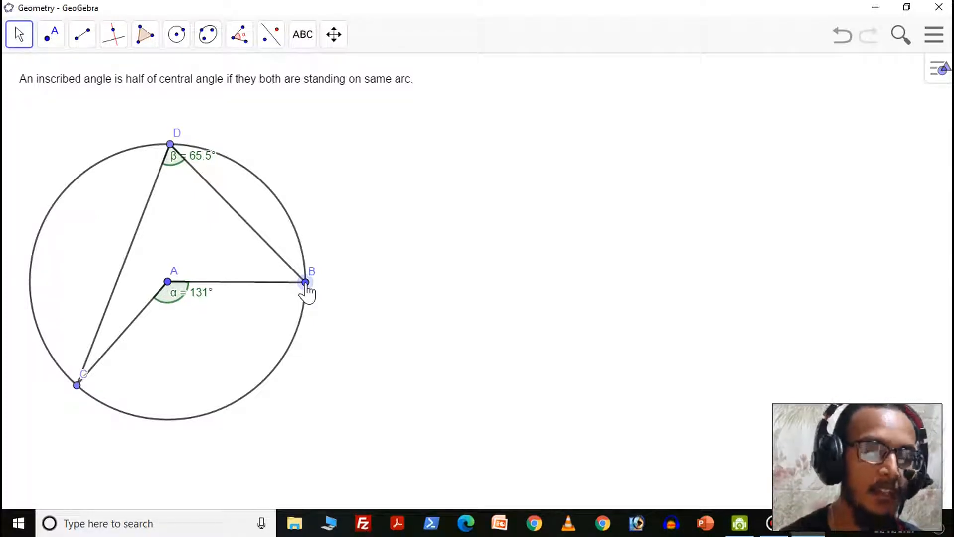
{"action": "left_click_drag", "start_coordinate": [305, 284], "coordinate": [268, 394]}
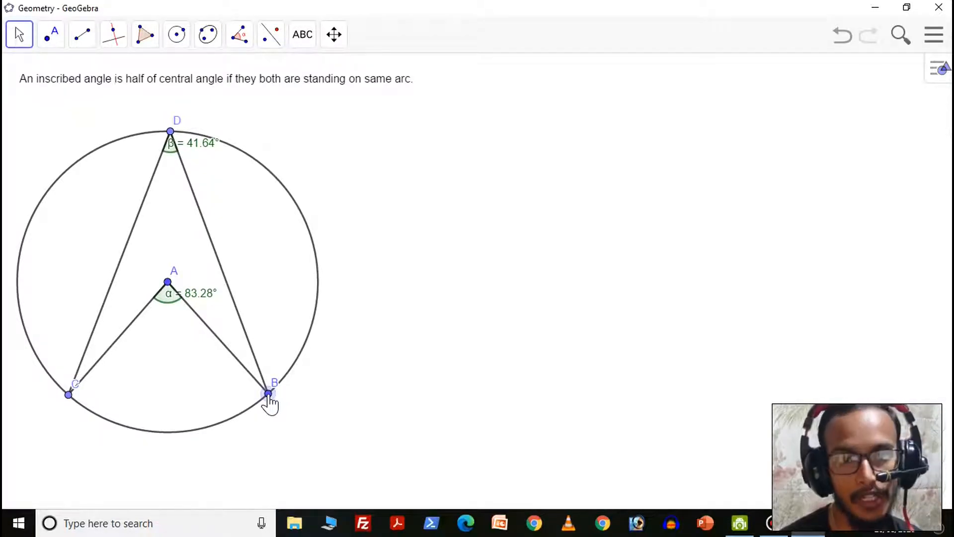
{"action": "left_click_drag", "start_coordinate": [269, 395], "coordinate": [308, 264]}
{"action": "left_click_drag", "start_coordinate": [299, 301], "coordinate": [259, 369]}
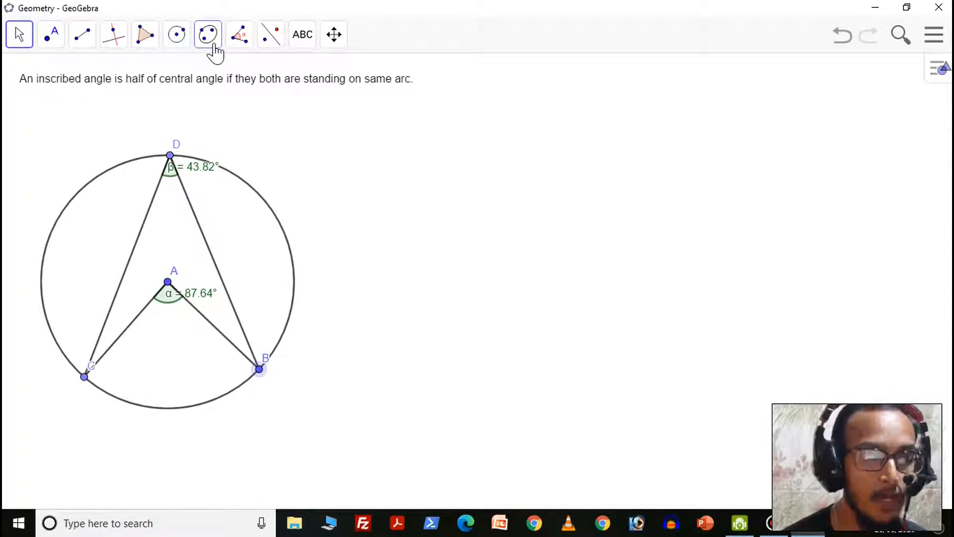
Step: Add the text "Chords that are equidistant from the center of circle are equal." in the empty area level with the existing theorem text
{"action": "left_click", "coordinate": [301, 34]}
{"action": "left_click", "coordinate": [318, 104]}
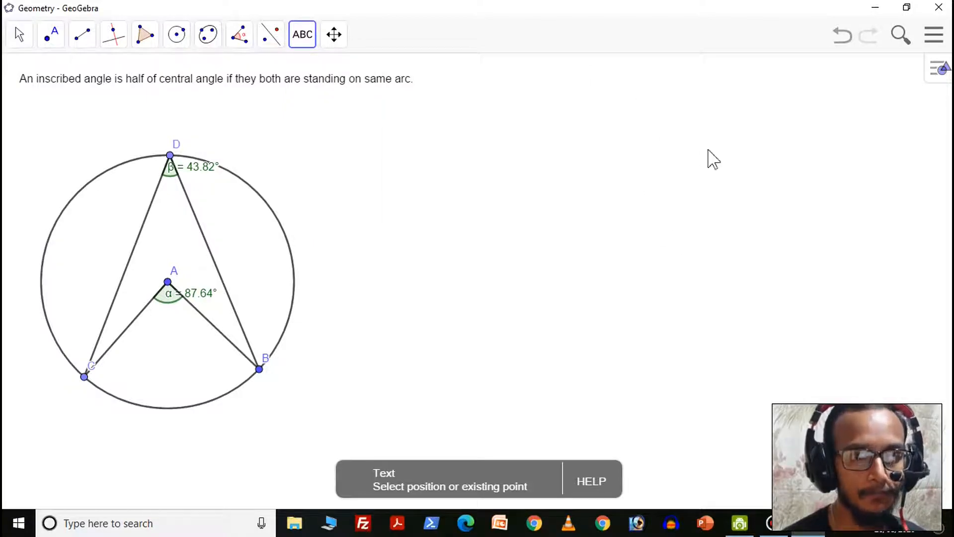
{"action": "left_click", "coordinate": [578, 81]}
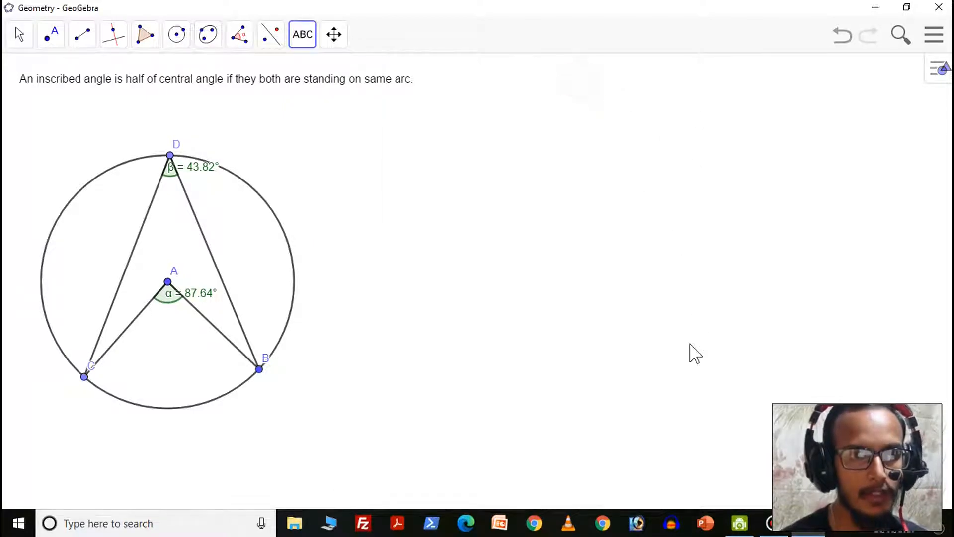
{"action": "left_click", "coordinate": [656, 282]}
{"action": "left_click", "coordinate": [426, 256]}
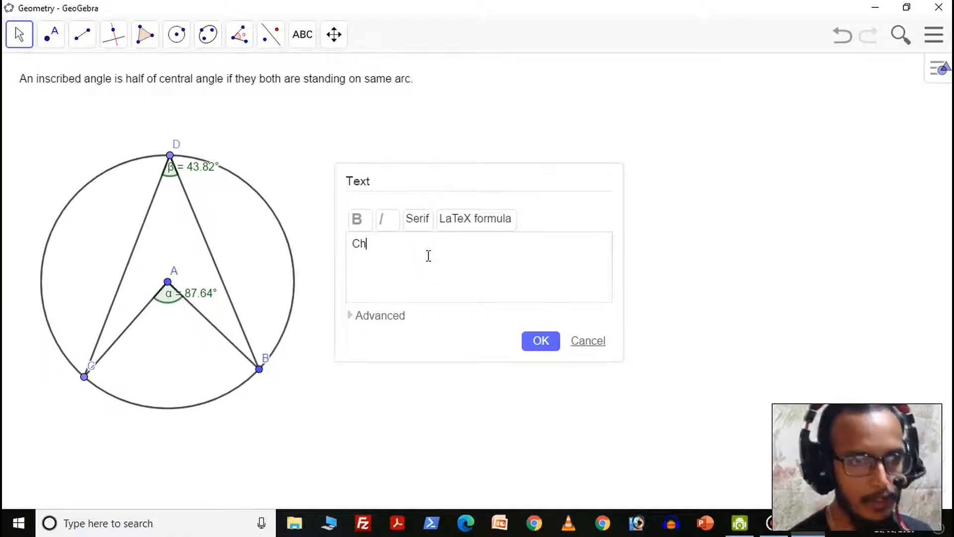
{"action": "type", "text": "Chords that are equidis"}
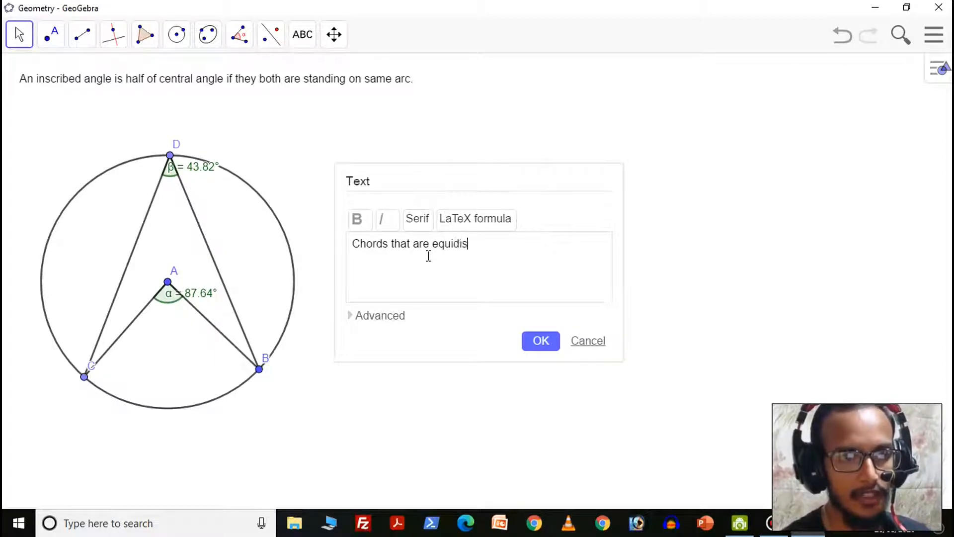
{"action": "type", "text": "tant from the center of circl"}
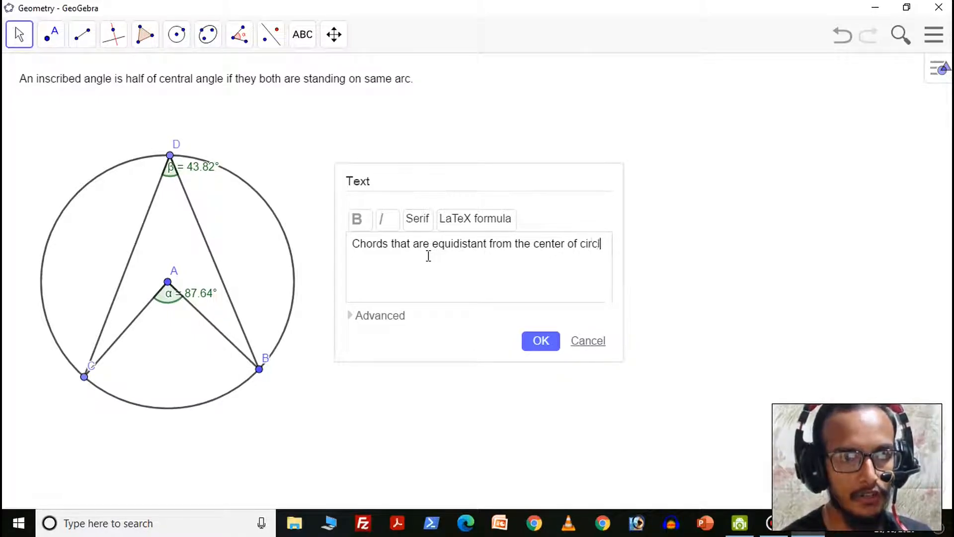
{"action": "type", "text": "re equal."}
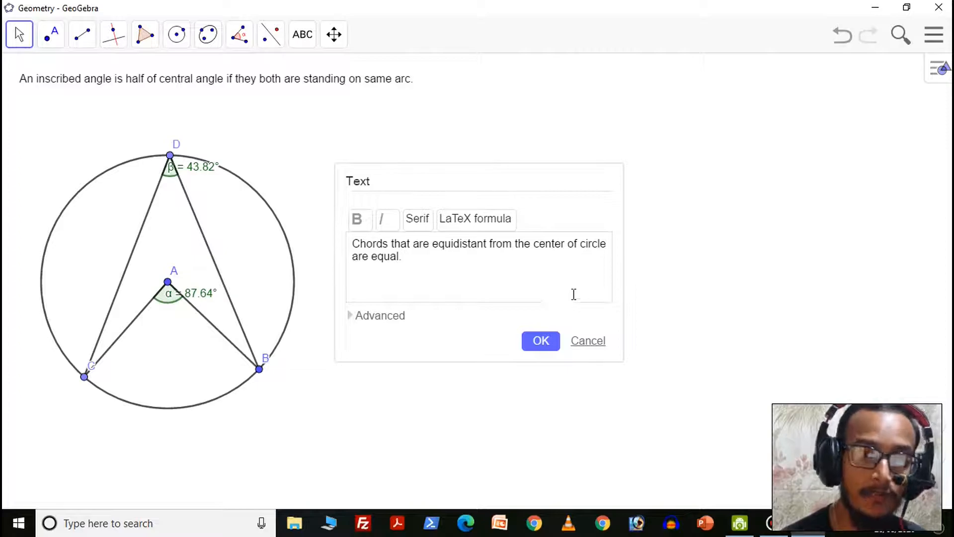
{"action": "left_click", "coordinate": [544, 342]}
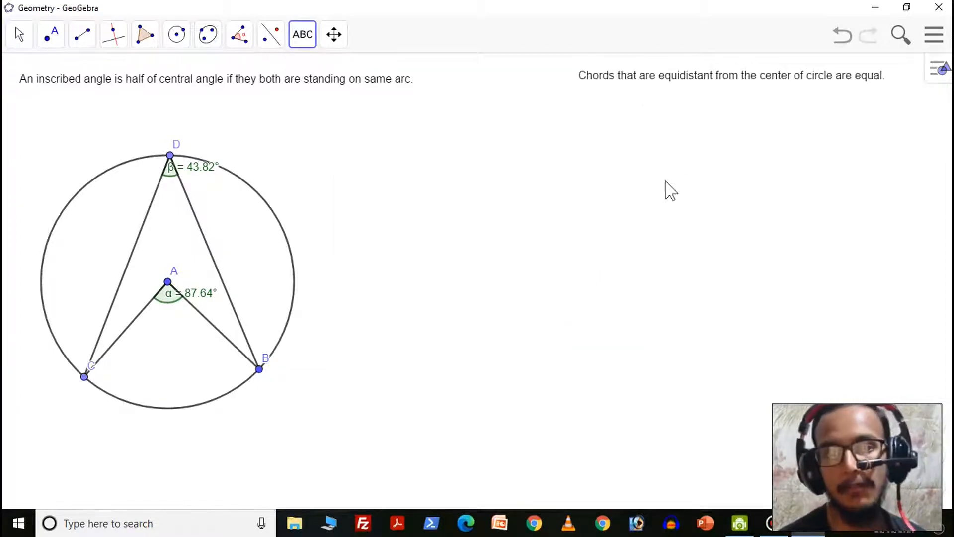
Step: Draw a circle by centre and point beneath the chord theorem text, about as large as the first circle
{"action": "left_click", "coordinate": [179, 39]}
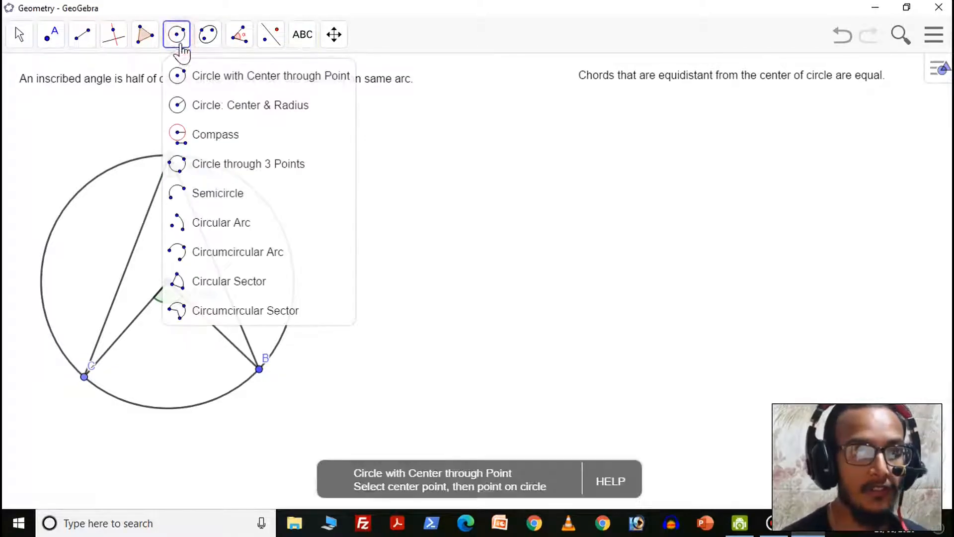
{"action": "left_click", "coordinate": [199, 79]}
{"action": "left_click", "coordinate": [691, 273]}
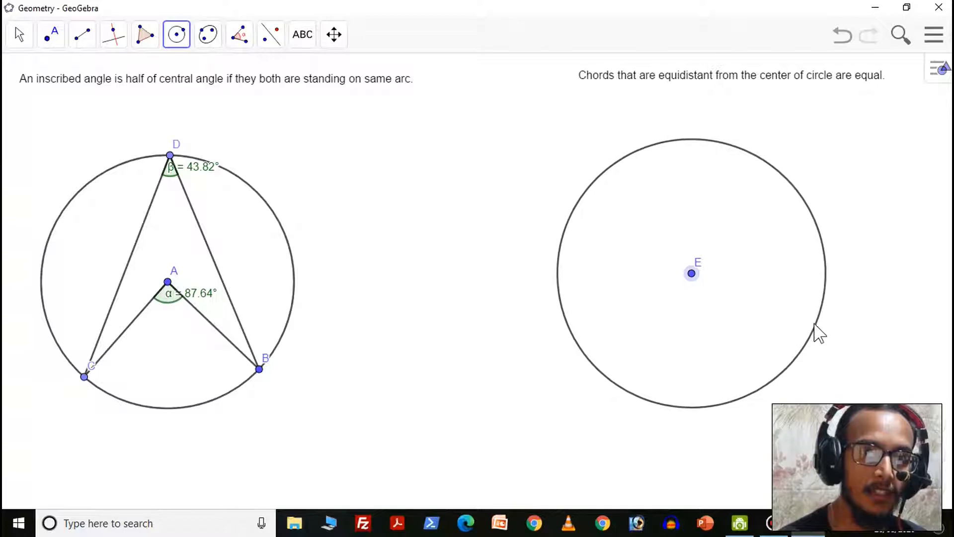
{"action": "left_click", "coordinate": [778, 380]}
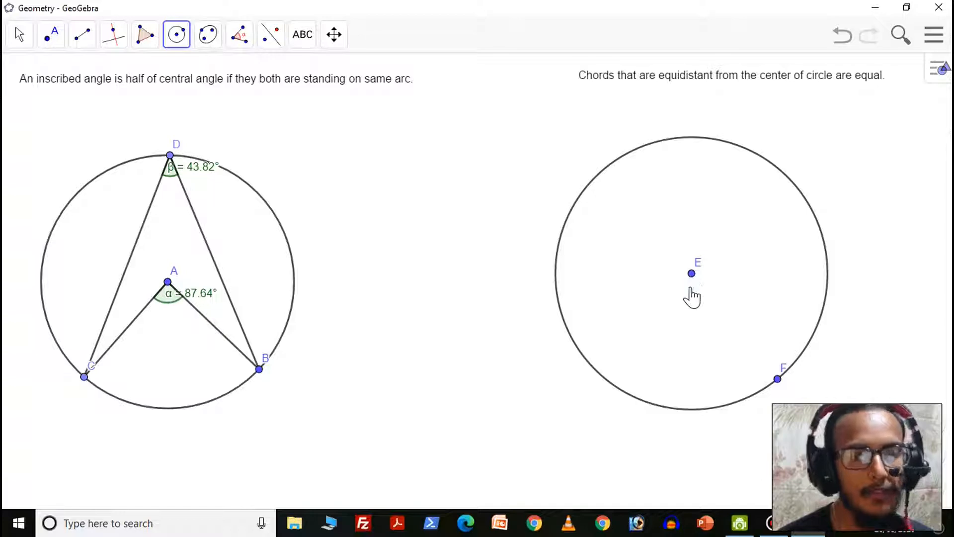
Step: Draw a smaller concentric circle centred at E, about two thirds the radius of the outer circle
{"action": "left_click", "coordinate": [182, 49]}
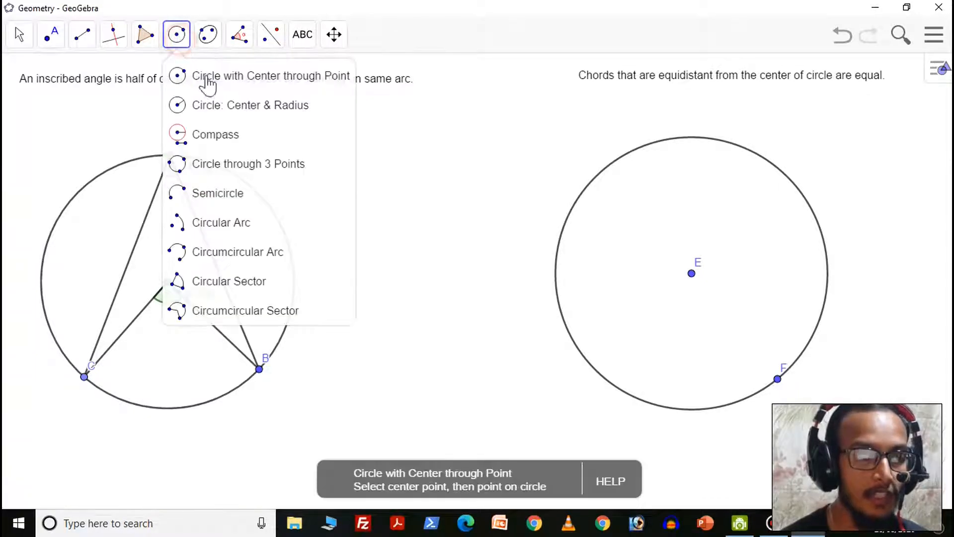
{"action": "left_click", "coordinate": [220, 106]}
{"action": "left_click", "coordinate": [234, 82]}
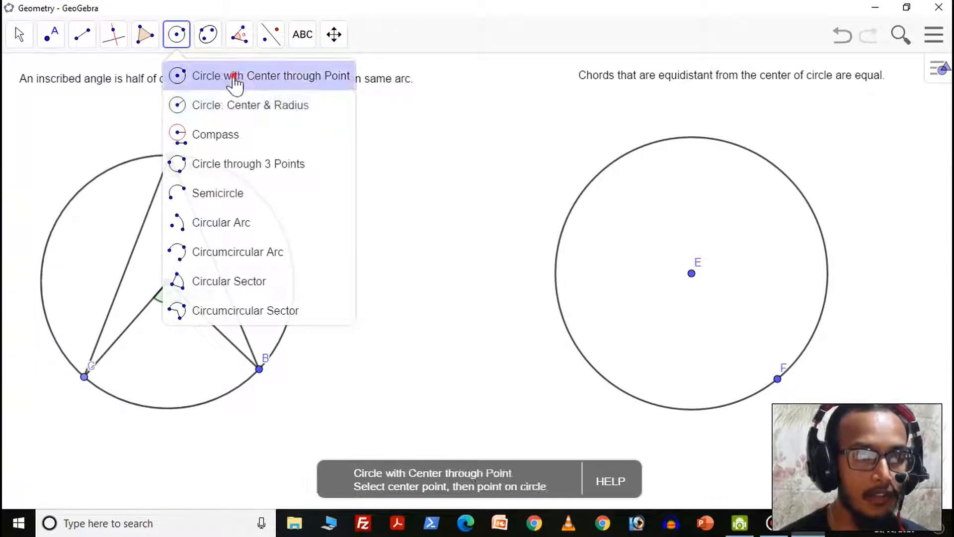
{"action": "left_click", "coordinate": [691, 273]}
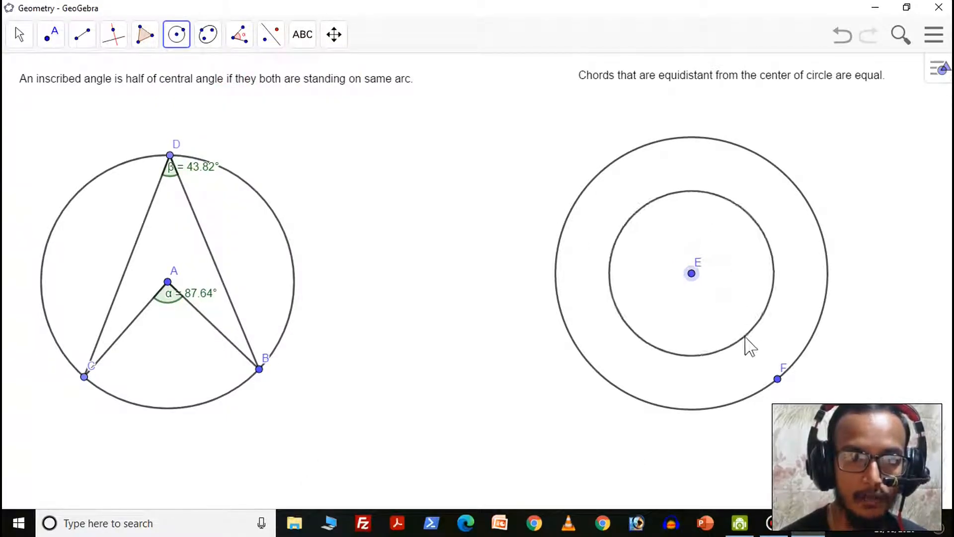
{"action": "left_click", "coordinate": [750, 342]}
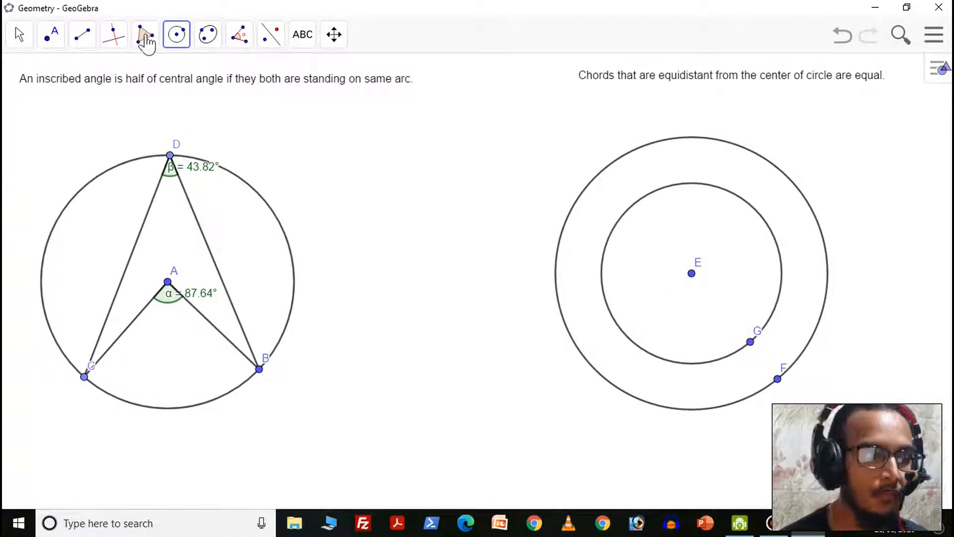
Step: Place two points on the inner circle, one slightly below centre level beyond G and one near its top
{"action": "left_click", "coordinate": [51, 35]}
{"action": "left_click", "coordinate": [66, 73]}
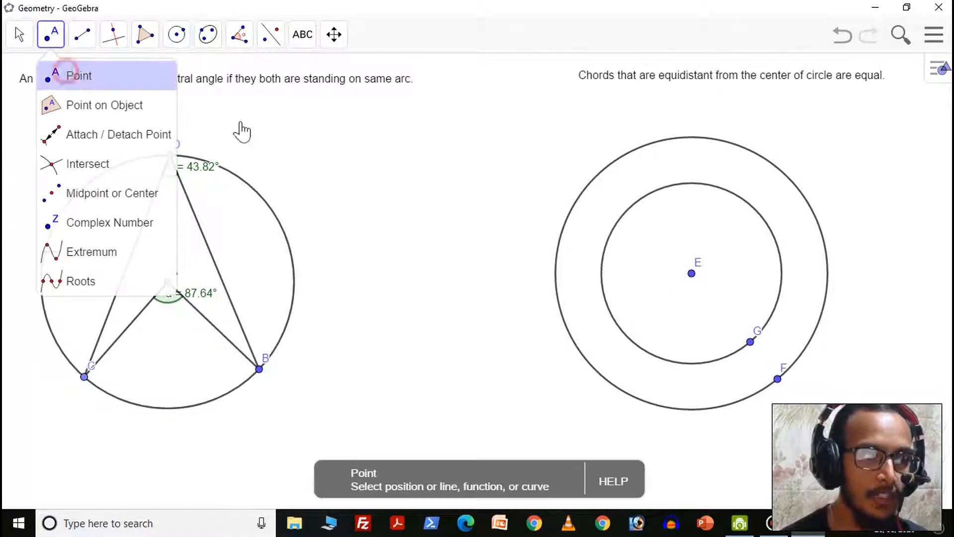
{"action": "left_click", "coordinate": [779, 291]}
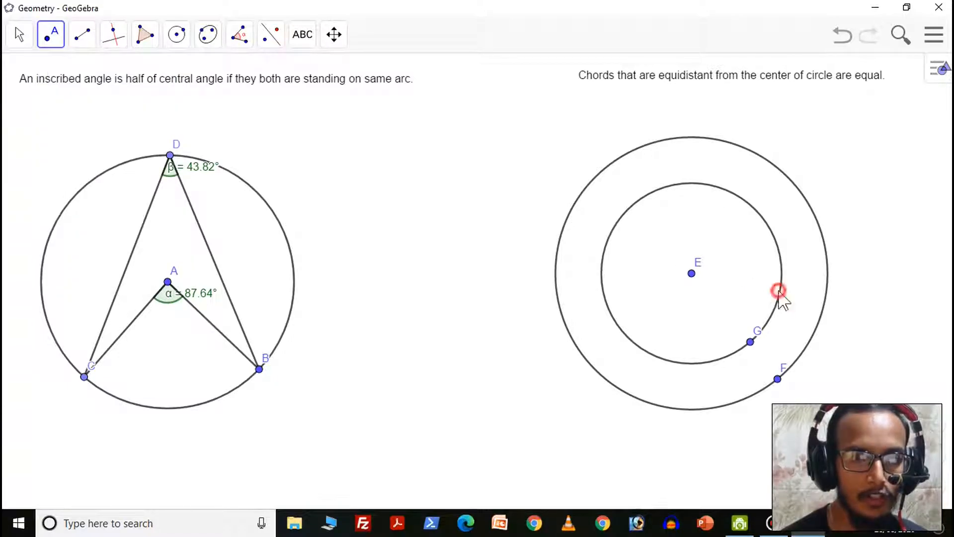
{"action": "left_click", "coordinate": [687, 184]}
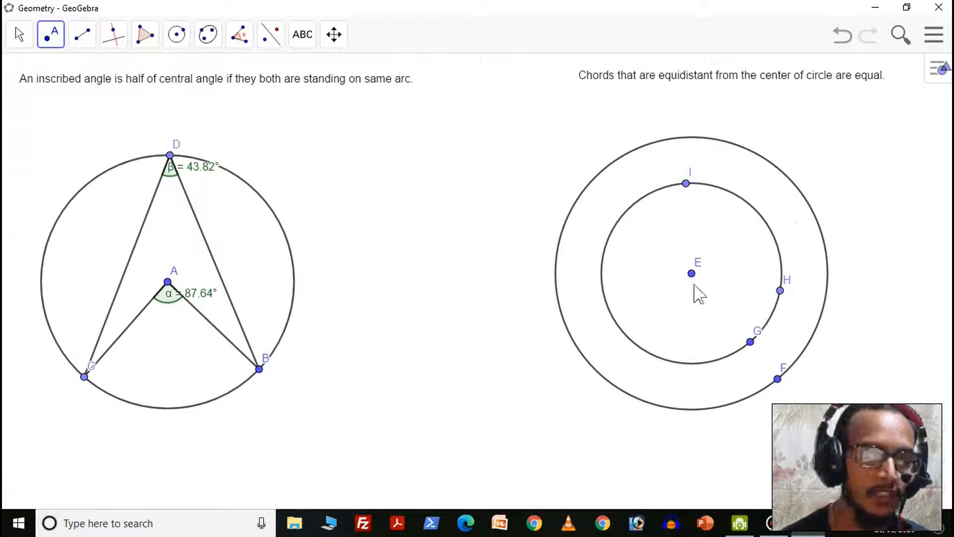
Step: Draw segments from centre E to points H and I on the inner circle
{"action": "left_click", "coordinate": [88, 48]}
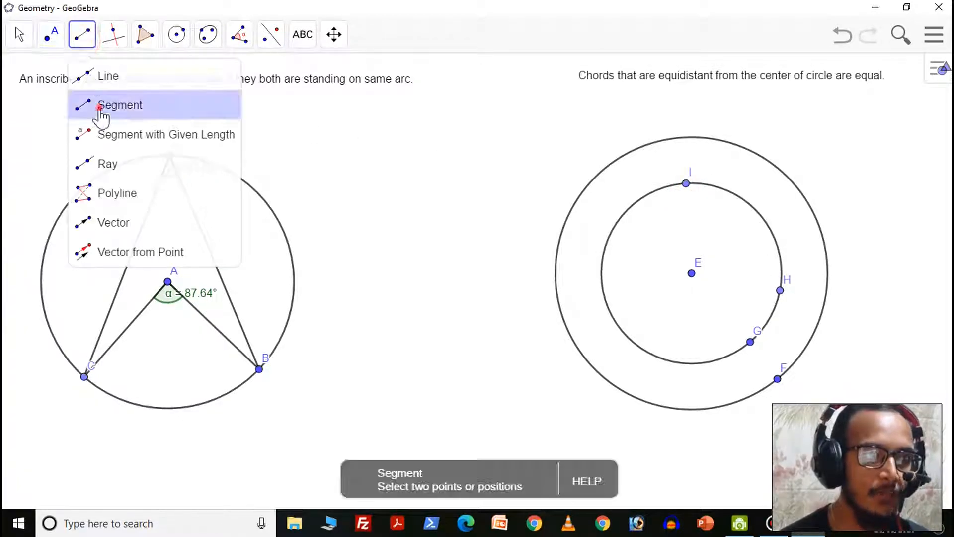
{"action": "left_click", "coordinate": [98, 106]}
{"action": "left_click", "coordinate": [692, 274]}
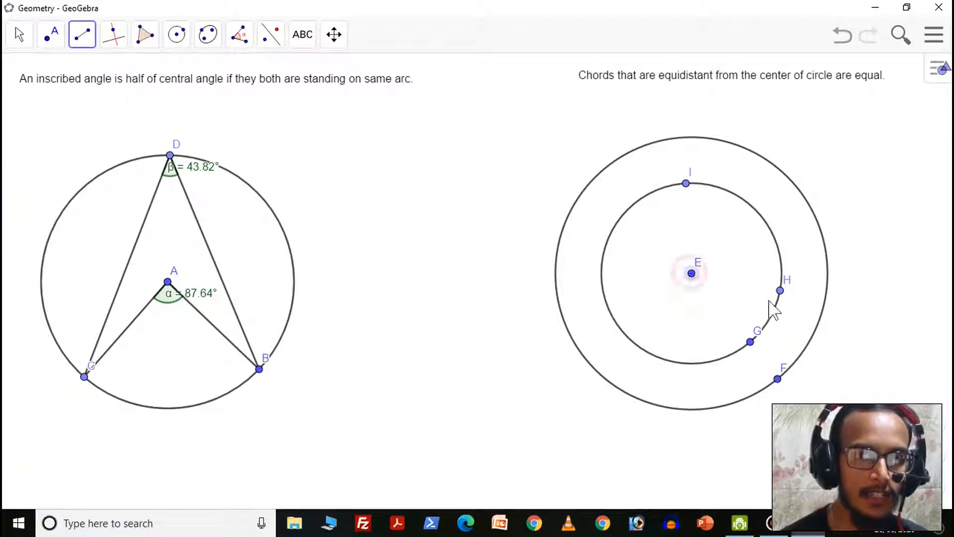
{"action": "left_click", "coordinate": [780, 291]}
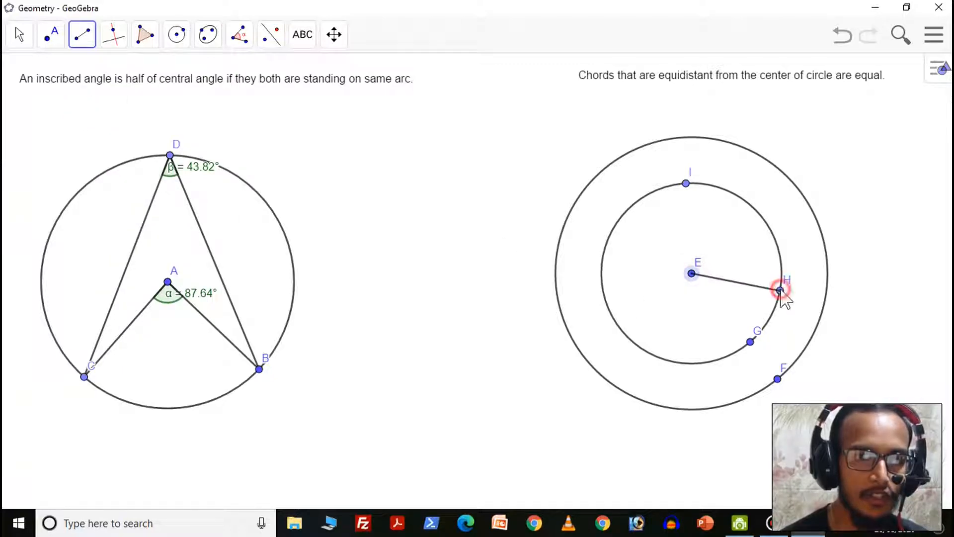
{"action": "left_click", "coordinate": [692, 274]}
{"action": "left_click", "coordinate": [686, 183]}
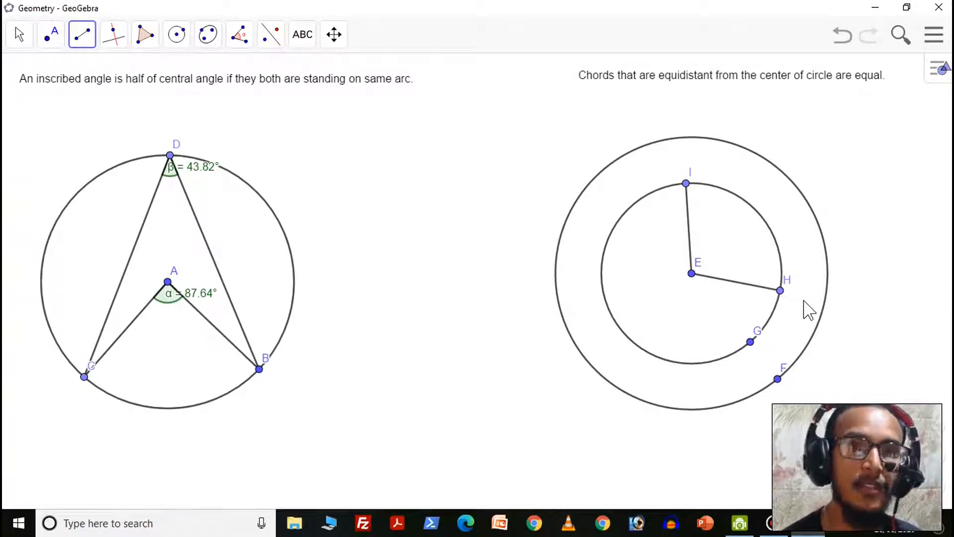
Step: Hide the inner circle and its defining point G, keeping the two equal segments from E
{"action": "left_click", "coordinate": [19, 35]}
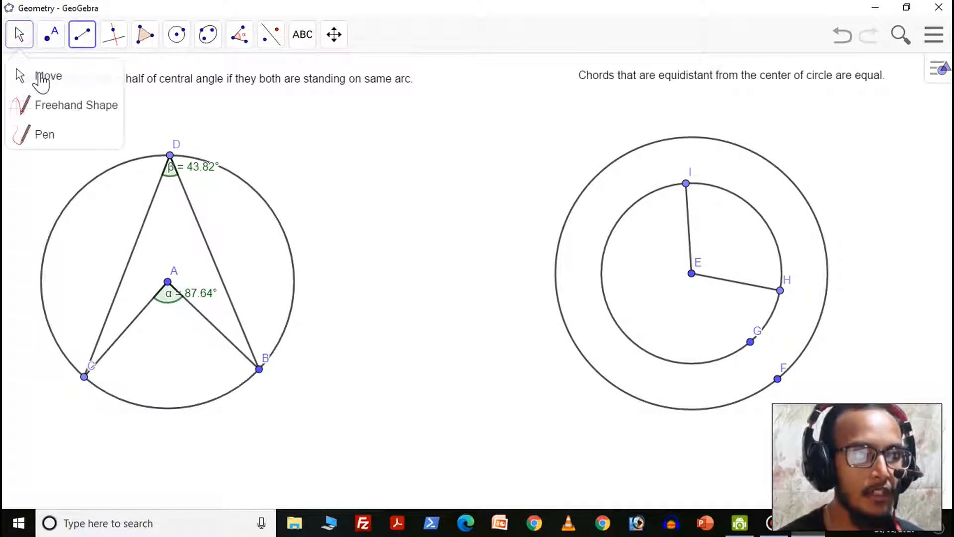
{"action": "left_click", "coordinate": [42, 77]}
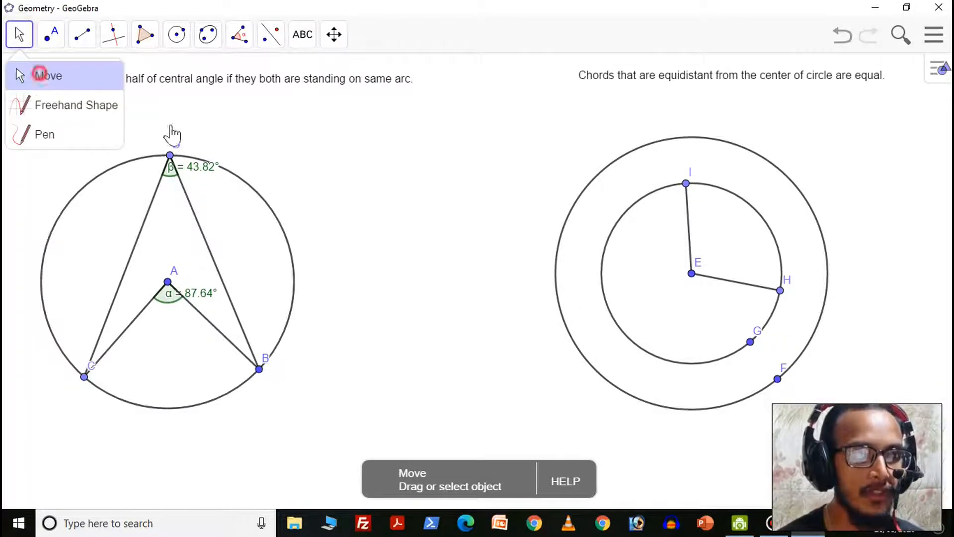
{"action": "left_click", "coordinate": [761, 216]}
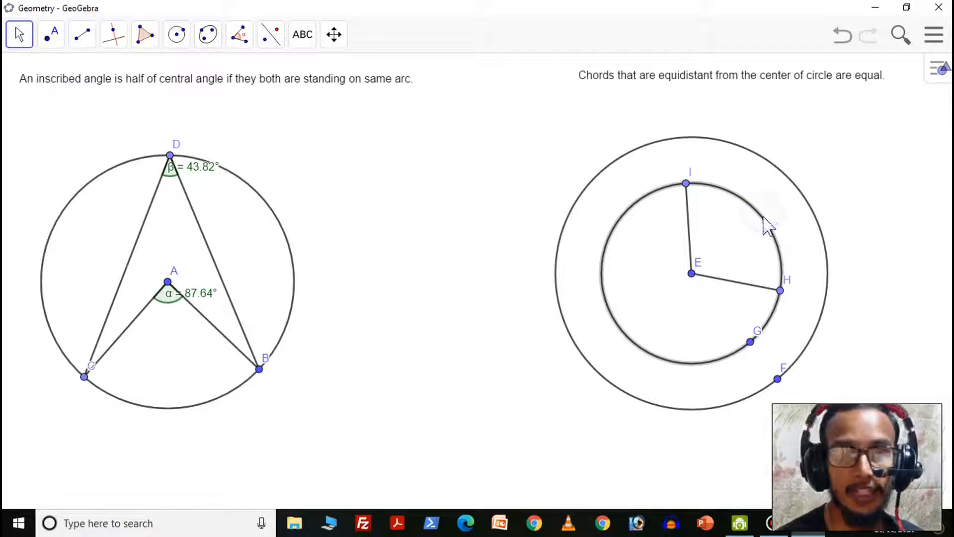
{"action": "right_click", "coordinate": [763, 218]}
{"action": "left_click", "coordinate": [752, 245]}
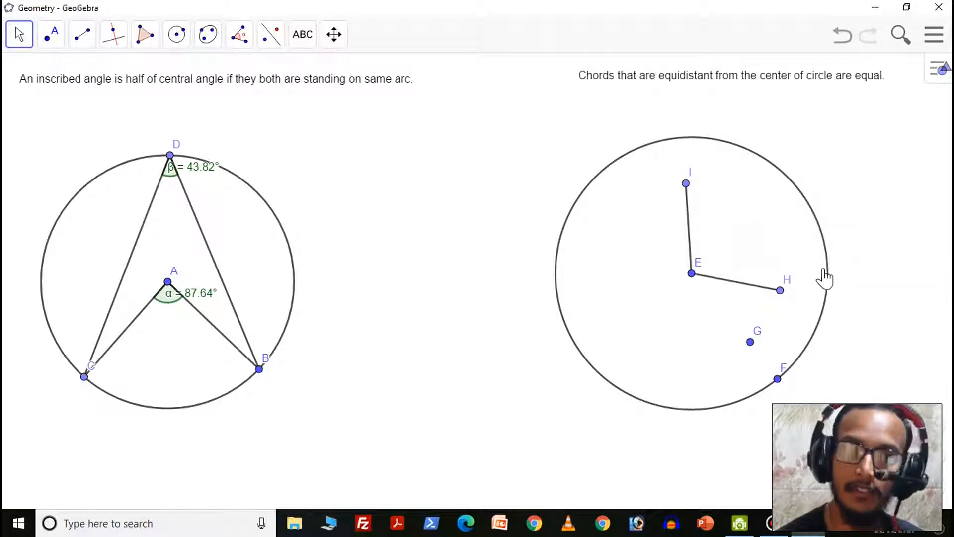
{"action": "right_click", "coordinate": [758, 342]}
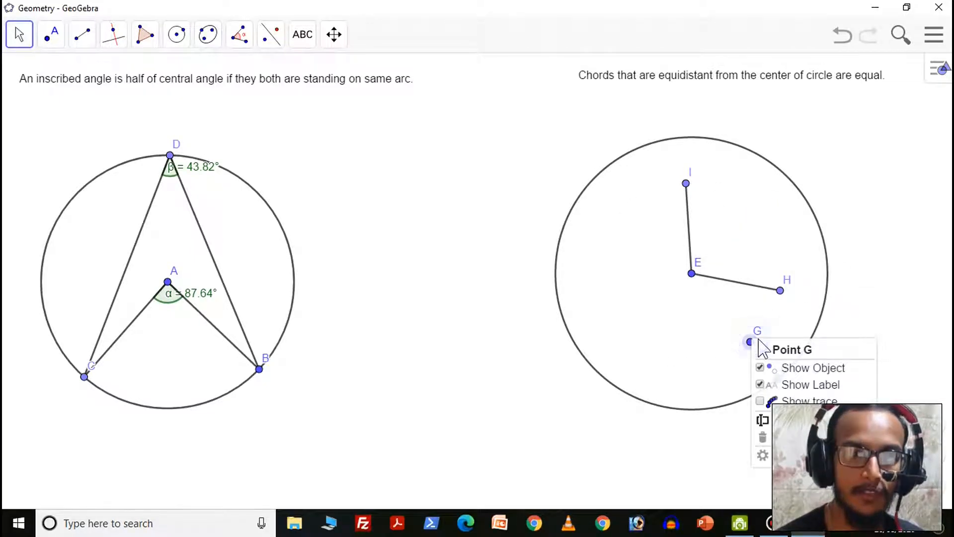
{"action": "left_click", "coordinate": [783, 369]}
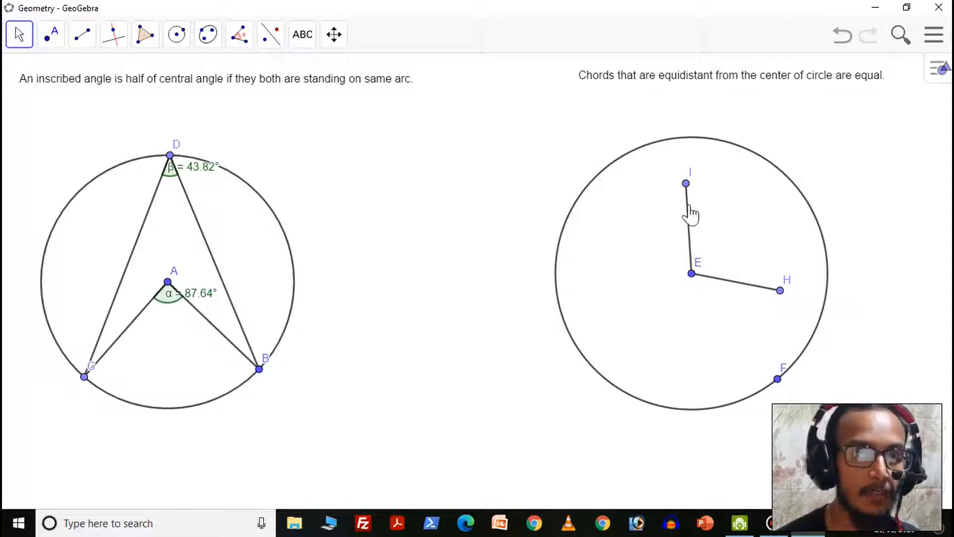
Step: Construct perpendicular lines to segment EI through point I and to segment EH through point H
{"action": "left_click", "coordinate": [113, 45]}
{"action": "left_click", "coordinate": [137, 85]}
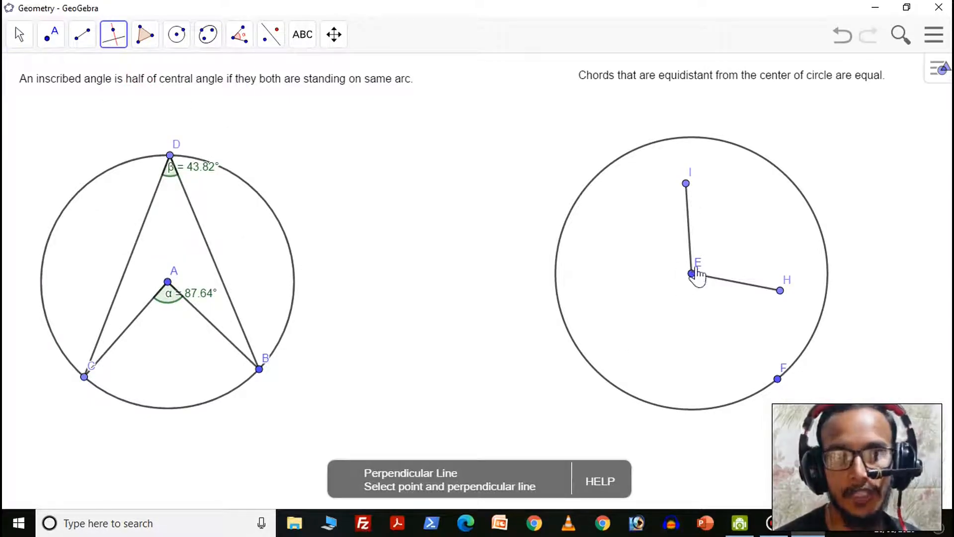
{"action": "left_click", "coordinate": [688, 230]}
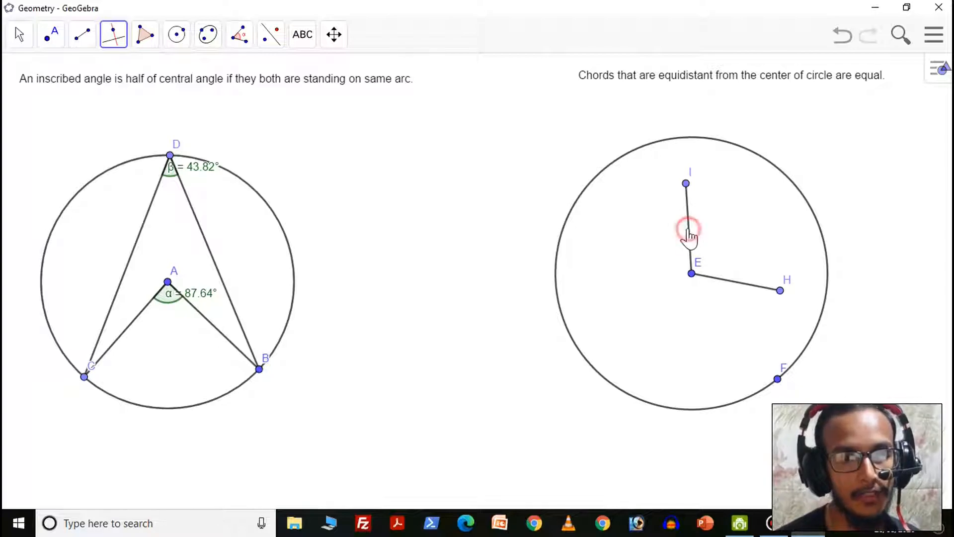
{"action": "left_click", "coordinate": [687, 184]}
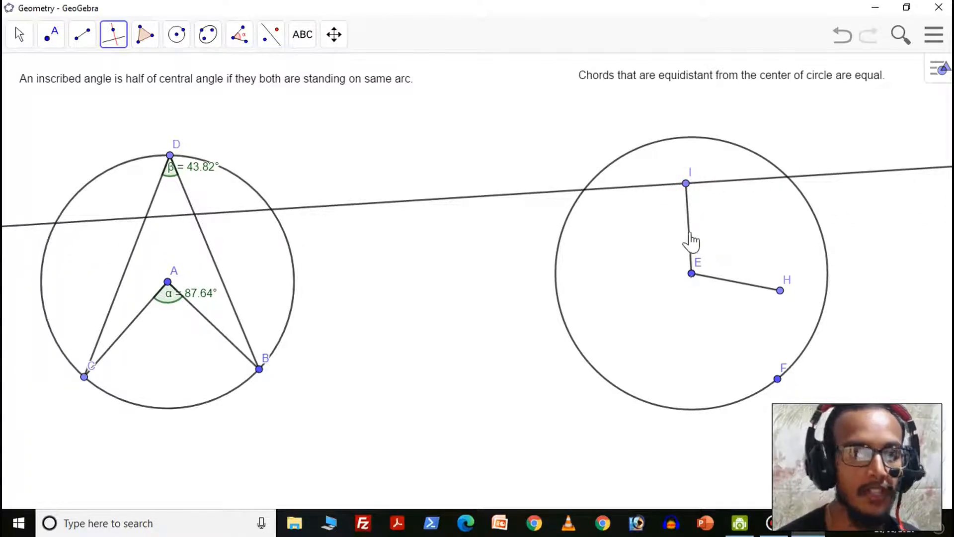
{"action": "left_click", "coordinate": [734, 289]}
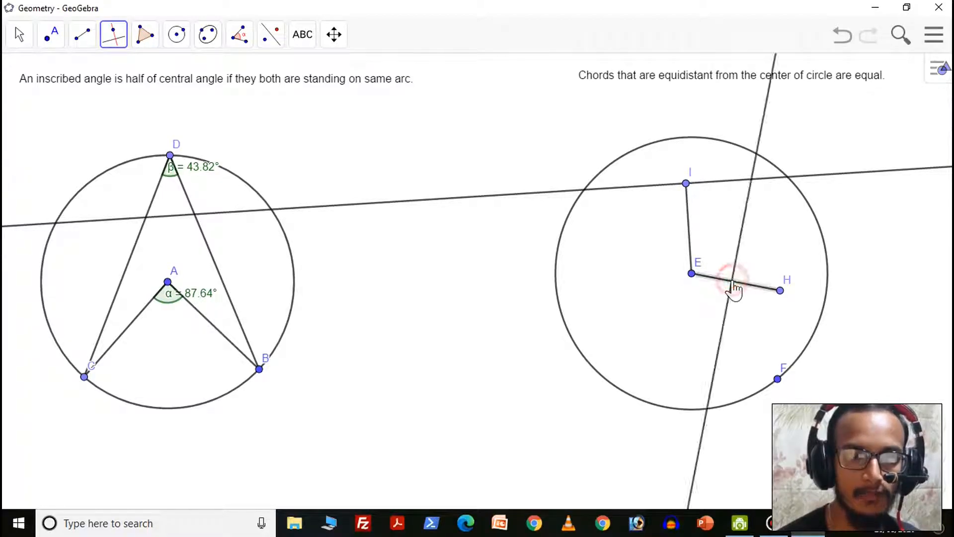
{"action": "left_click", "coordinate": [780, 291]}
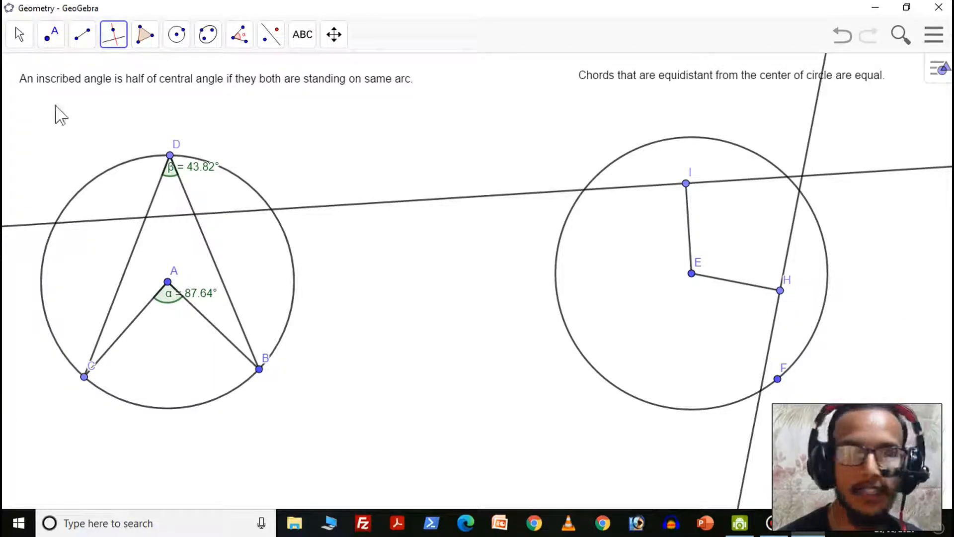
Step: Mark the intersection points of the outer circle around E with the perpendicular lines through I and H
{"action": "left_click", "coordinate": [50, 35]}
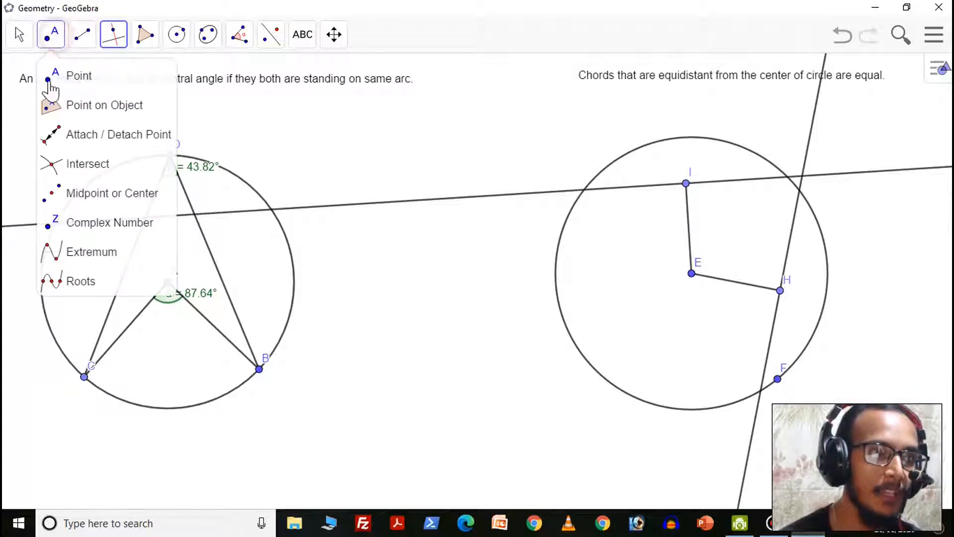
{"action": "left_click", "coordinate": [77, 165]}
{"action": "left_click", "coordinate": [772, 161]}
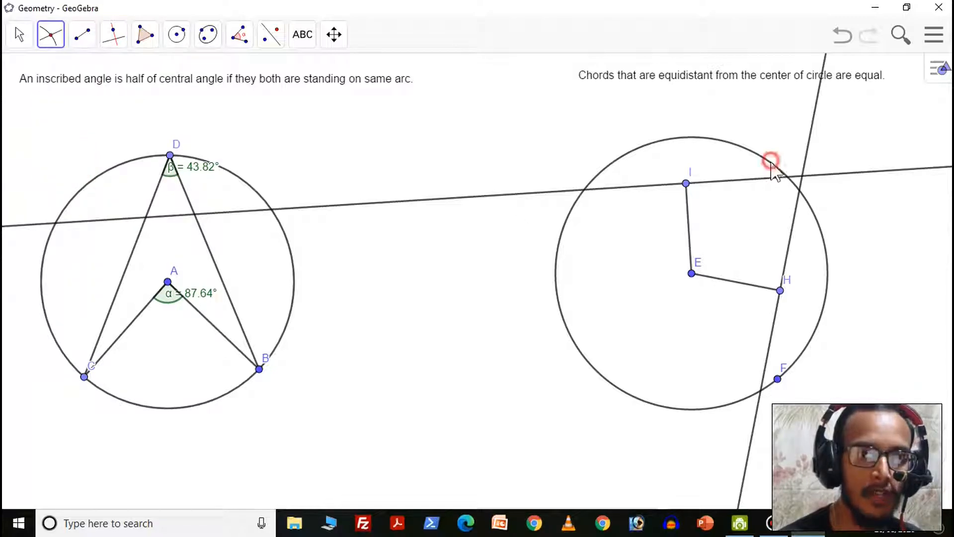
{"action": "left_click", "coordinate": [757, 180]}
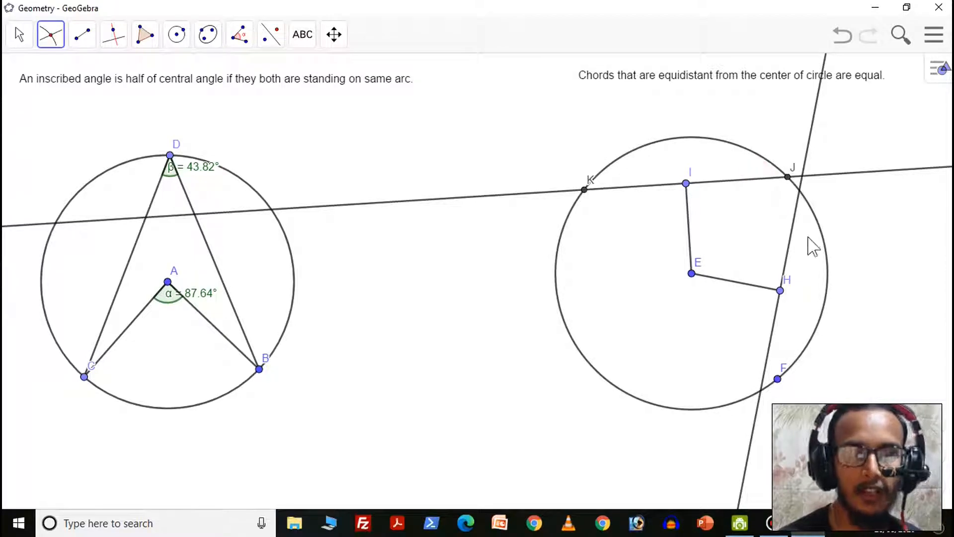
{"action": "left_click", "coordinate": [824, 244]}
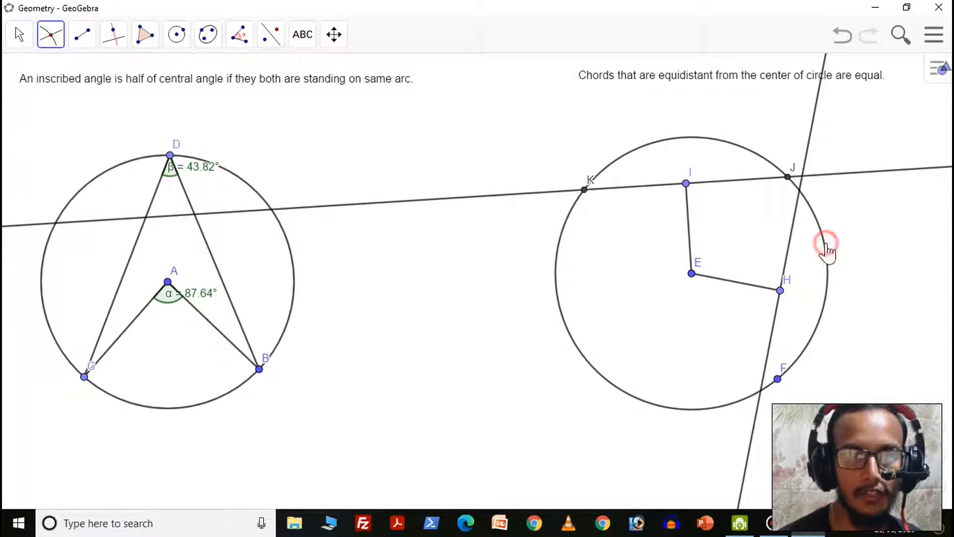
{"action": "left_click", "coordinate": [788, 251]}
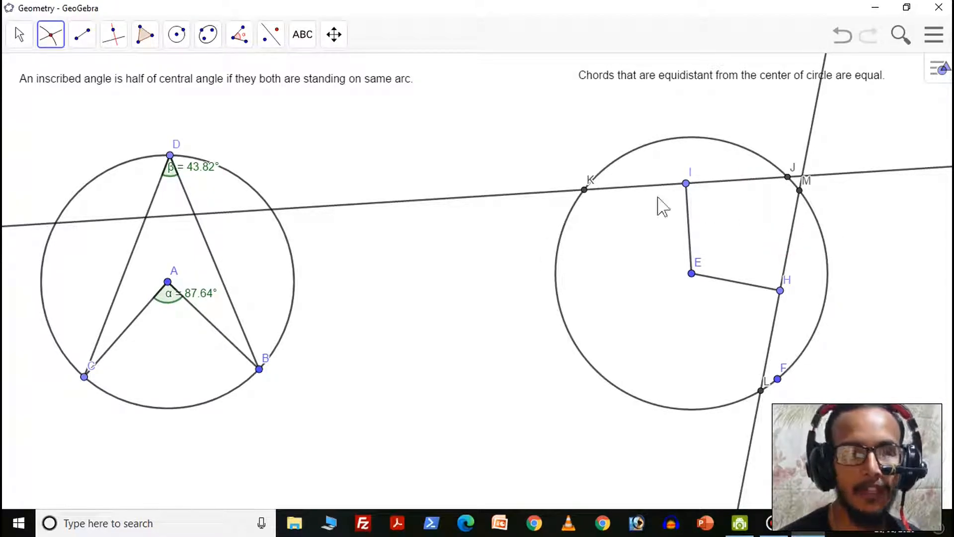
Step: Hide the two perpendicular lines through I and H, keeping their intersection points on the circle
{"action": "left_click", "coordinate": [20, 35]}
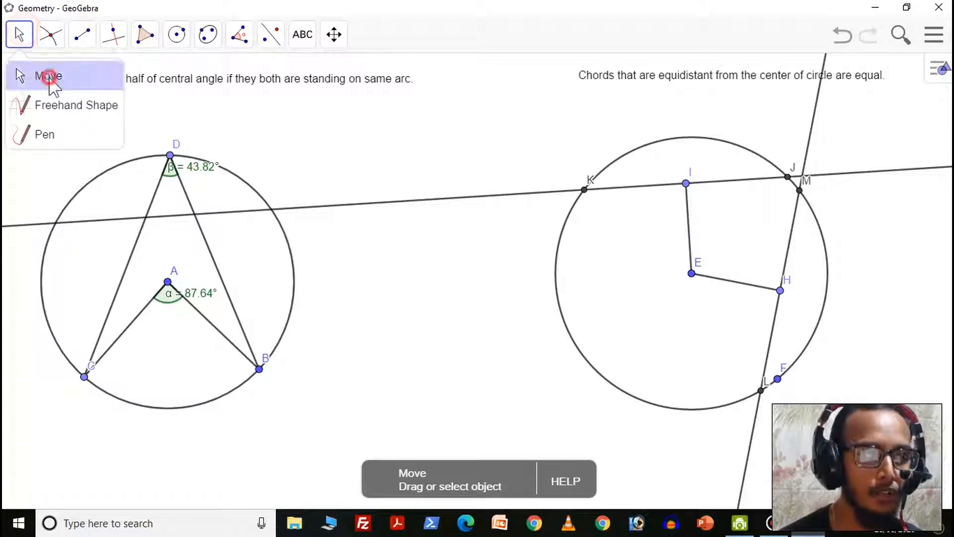
{"action": "left_click", "coordinate": [47, 78]}
{"action": "right_click", "coordinate": [761, 184]}
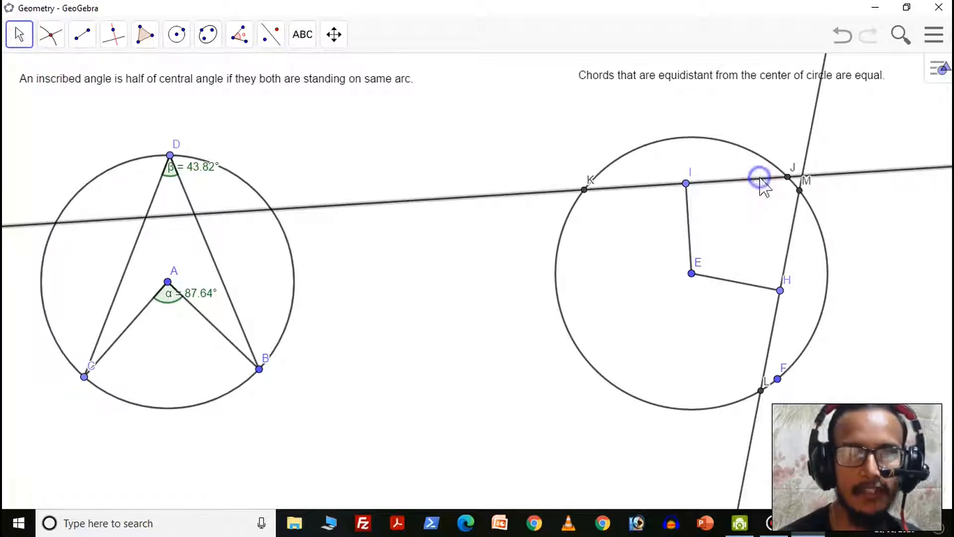
{"action": "left_click", "coordinate": [756, 206]}
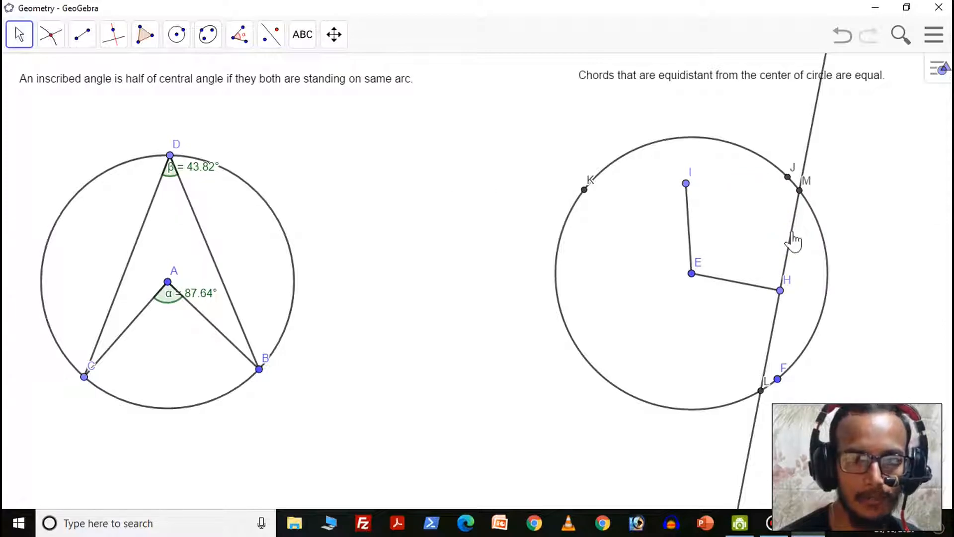
{"action": "left_click", "coordinate": [788, 246]}
{"action": "left_click", "coordinate": [788, 246]}
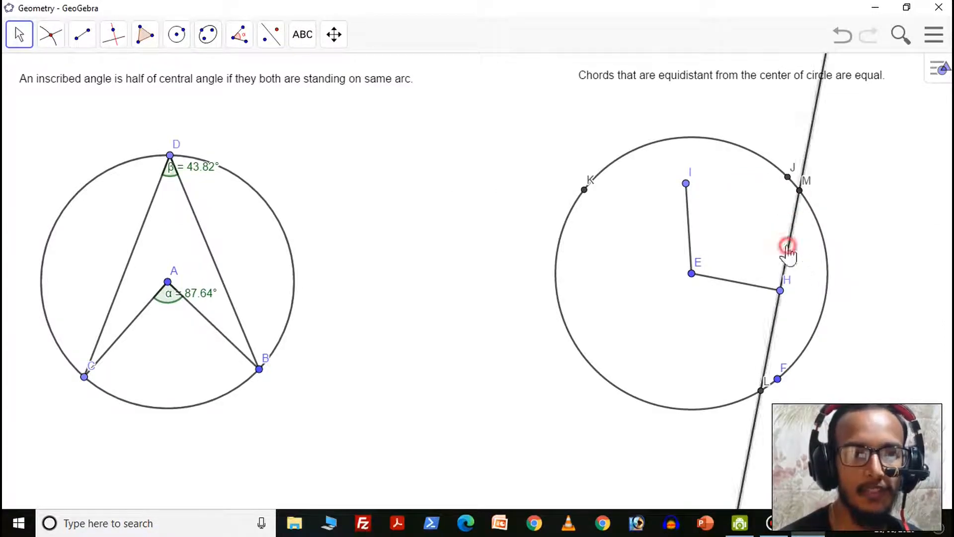
{"action": "right_click", "coordinate": [787, 246]}
{"action": "left_click", "coordinate": [754, 273]}
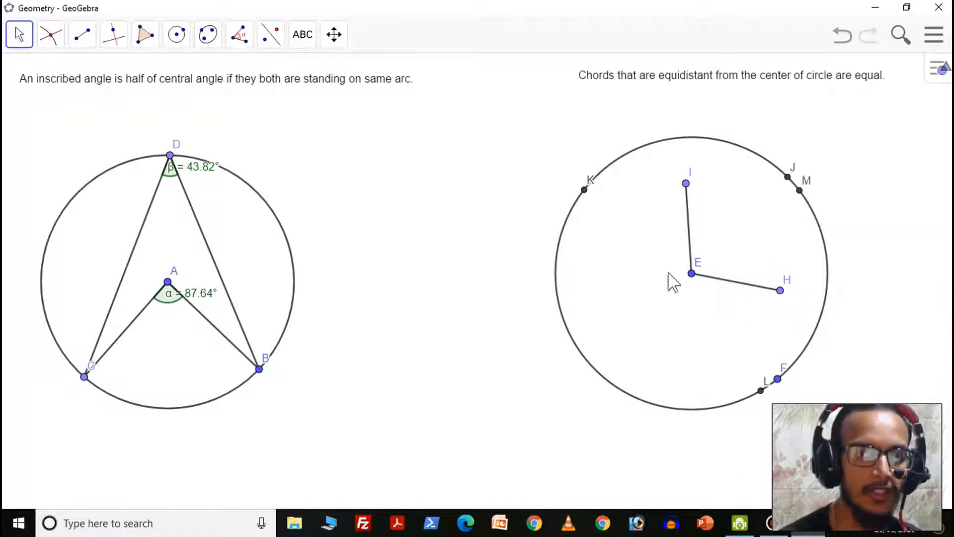
Step: Draw the two chords as segments from J to K and from M to L
{"action": "left_click", "coordinate": [82, 42]}
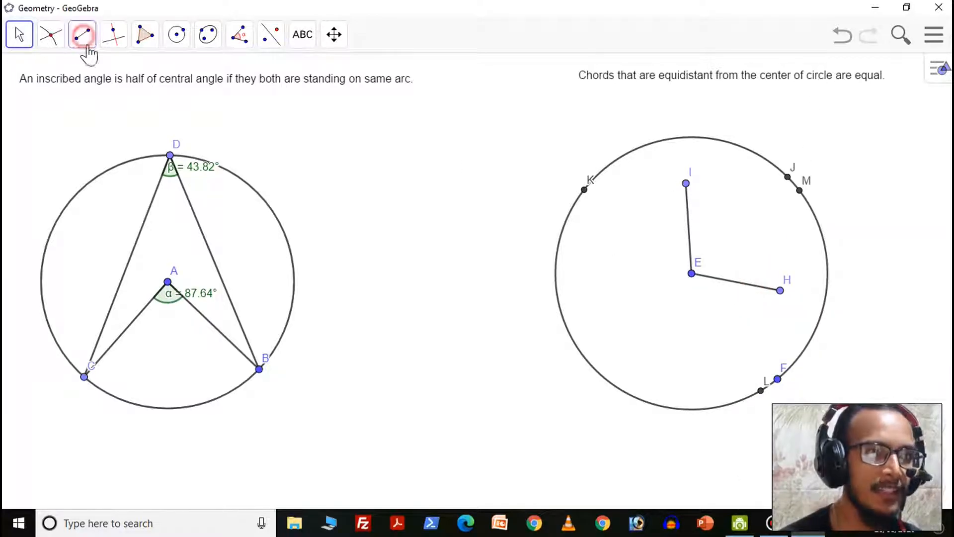
{"action": "left_click", "coordinate": [102, 105]}
{"action": "left_click", "coordinate": [788, 177]}
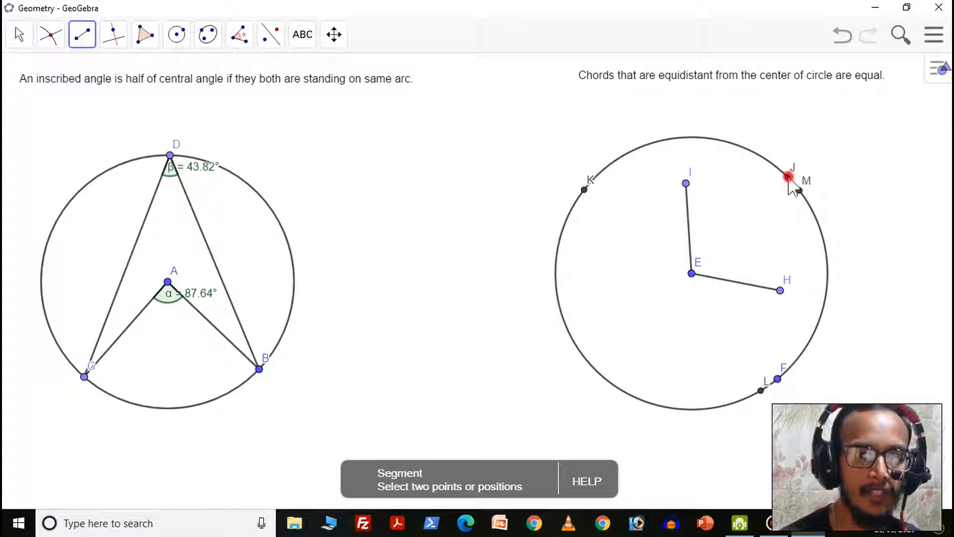
{"action": "left_click", "coordinate": [585, 189]}
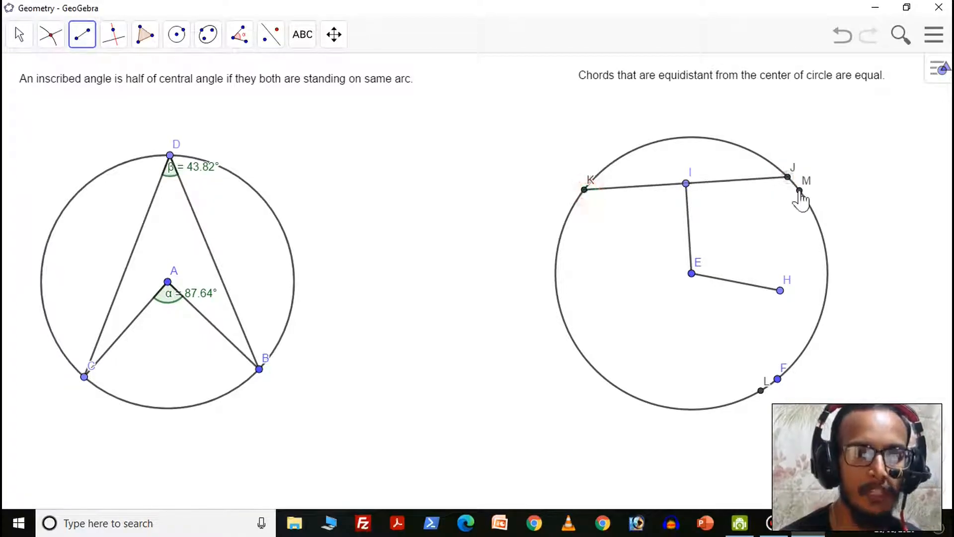
{"action": "left_click", "coordinate": [800, 190]}
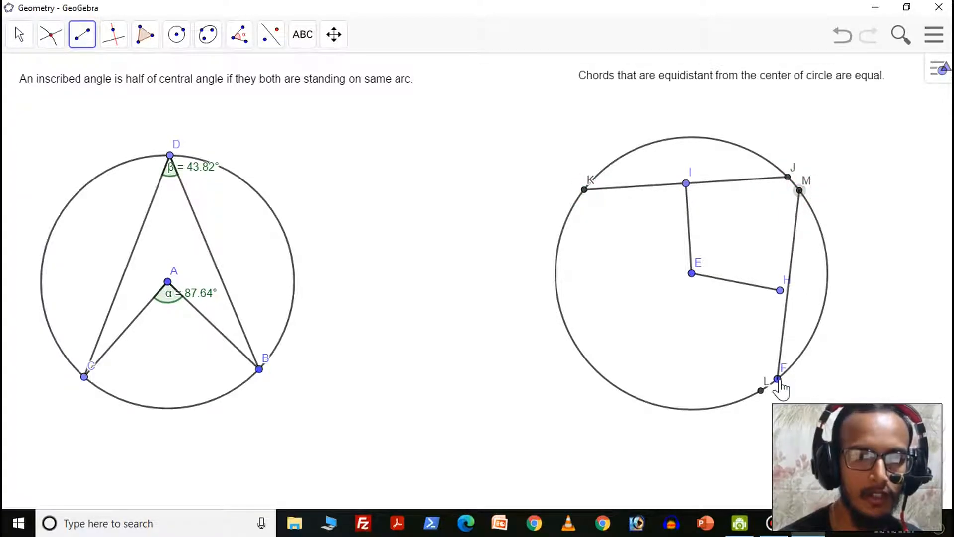
{"action": "left_click", "coordinate": [761, 391]}
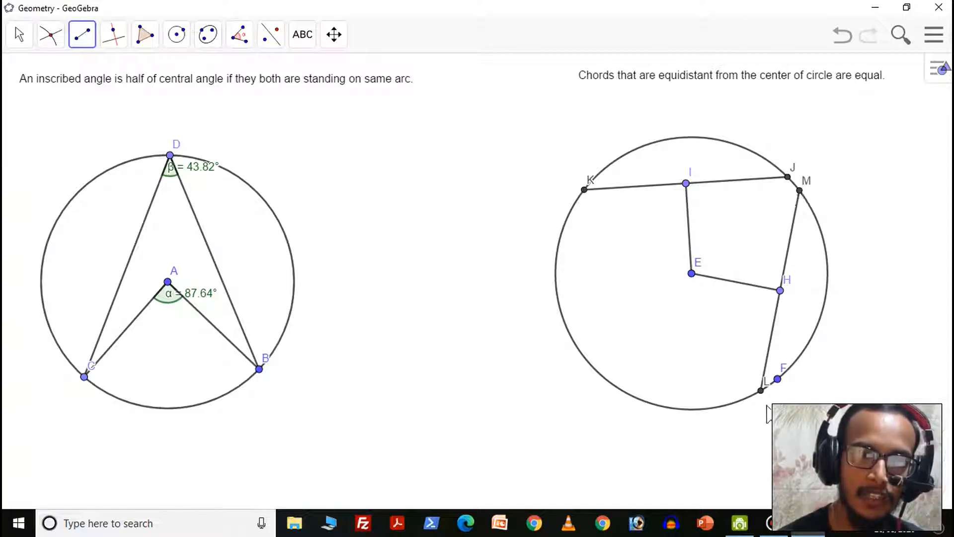
{"action": "left_click", "coordinate": [687, 183]}
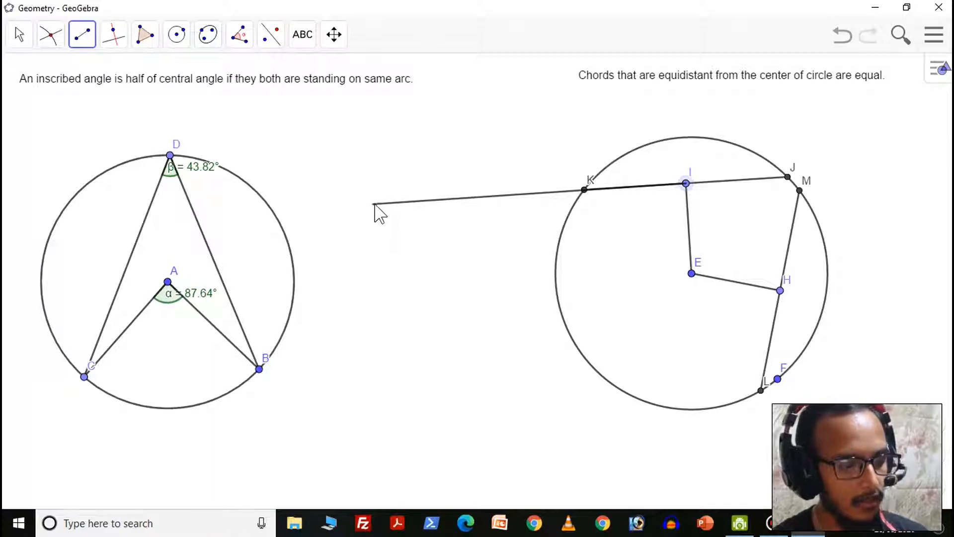
{"action": "key", "text": "Escape"}
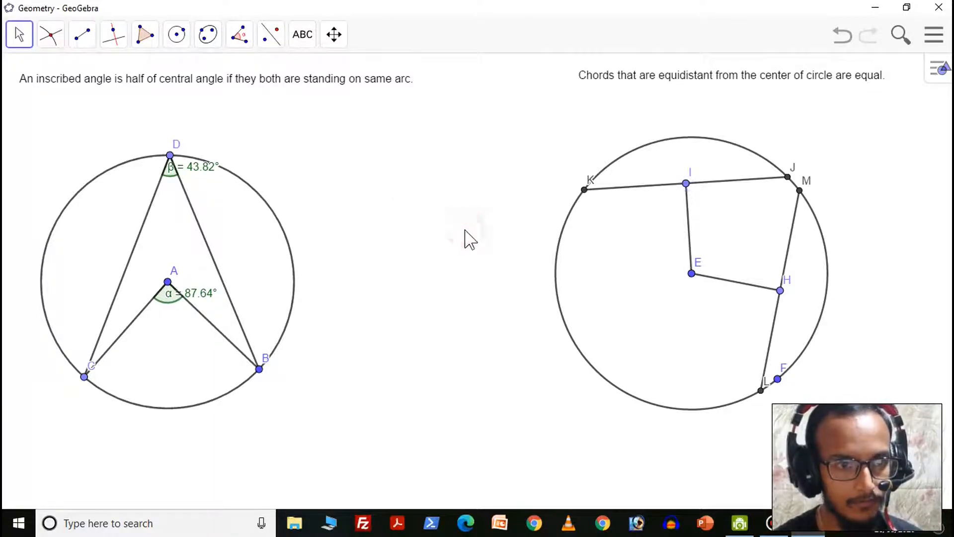
Step: Hide the chord foot points I and H and the circle's defining point F
{"action": "left_click", "coordinate": [18, 40]}
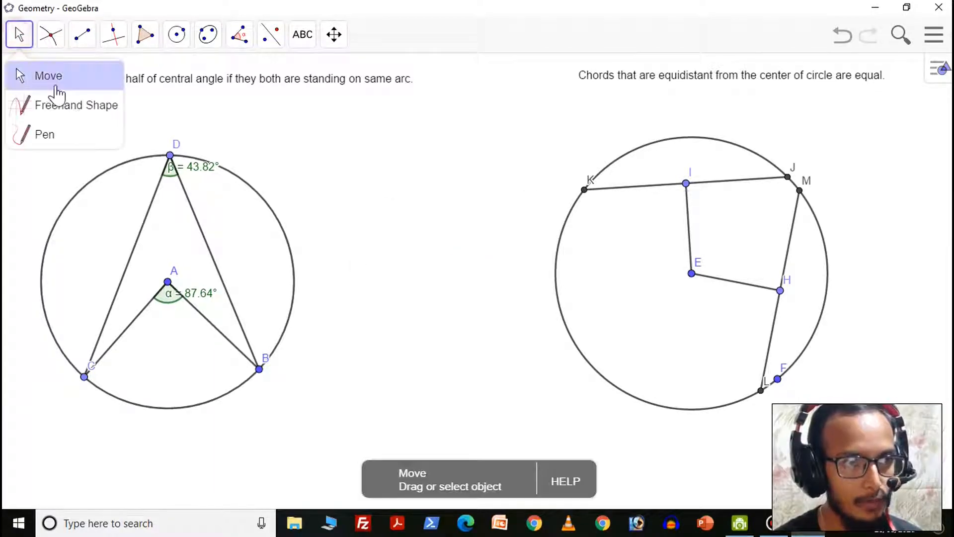
{"action": "left_click", "coordinate": [54, 79]}
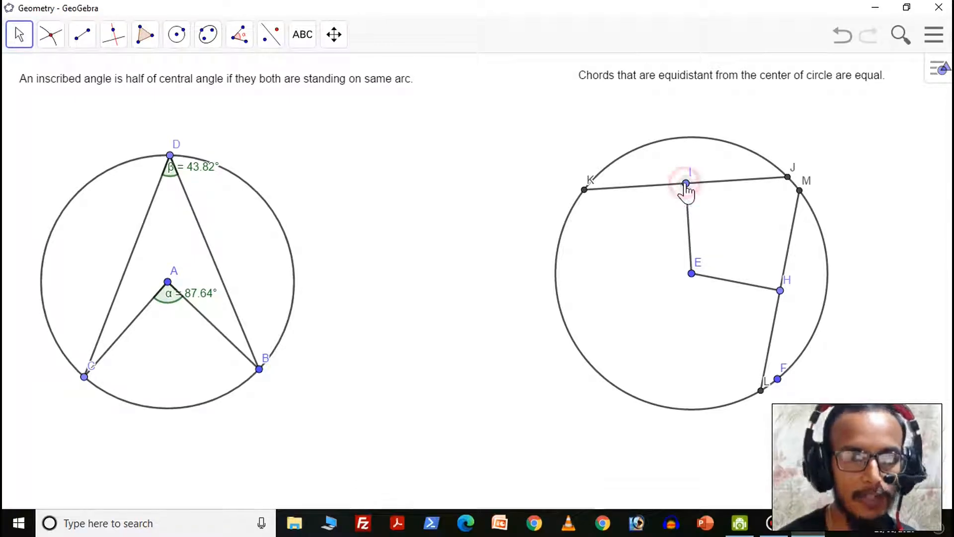
{"action": "right_click", "coordinate": [686, 184]}
{"action": "left_click", "coordinate": [707, 218]}
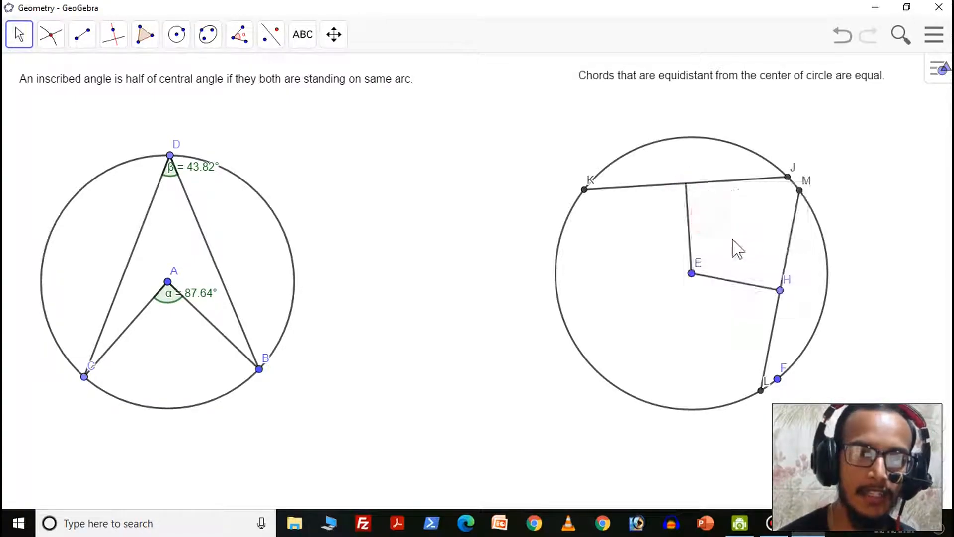
{"action": "right_click", "coordinate": [781, 290]}
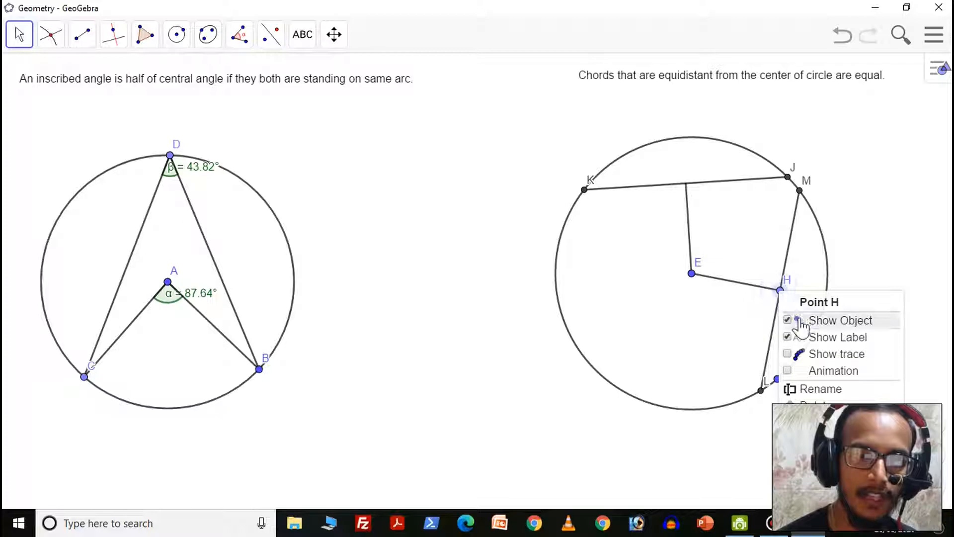
{"action": "left_click", "coordinate": [797, 320]}
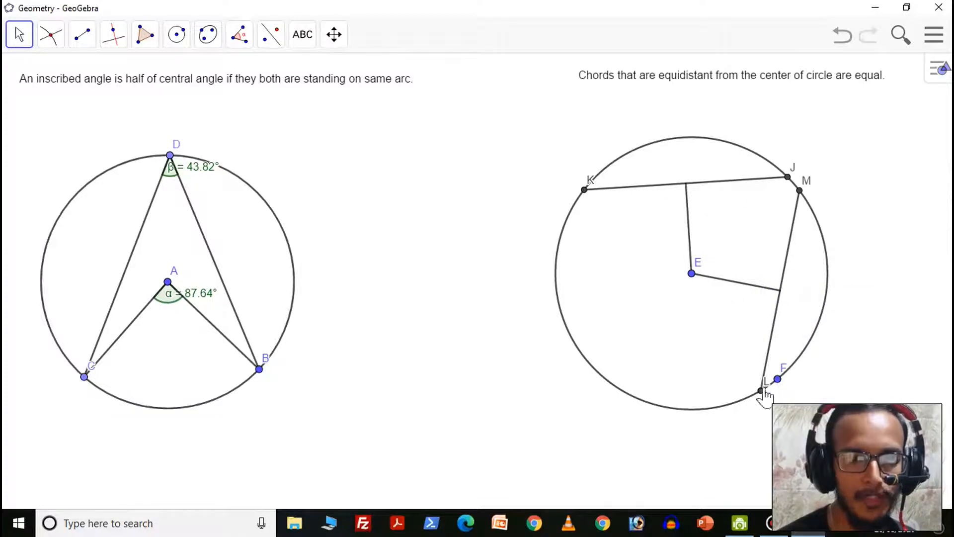
{"action": "right_click", "coordinate": [777, 379]}
{"action": "left_click", "coordinate": [795, 405]}
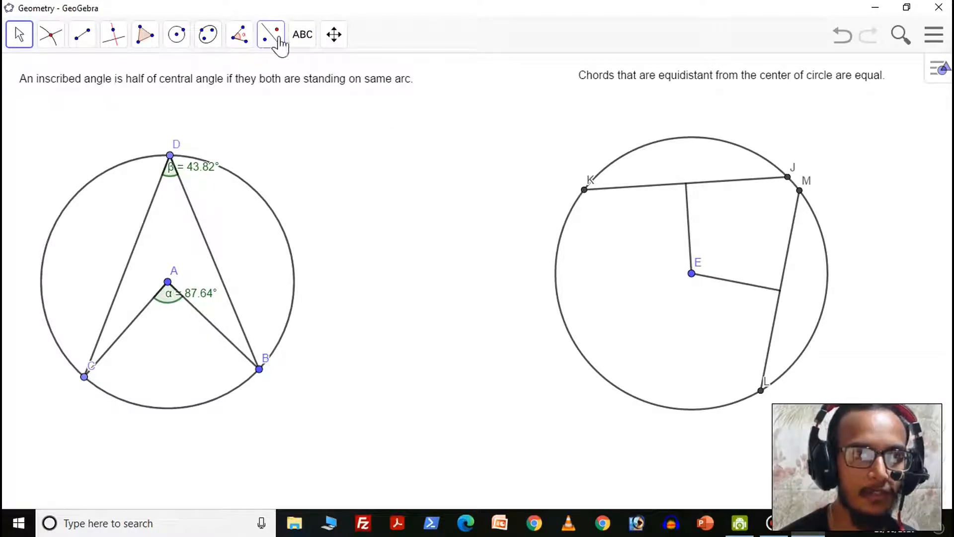
Step: Add length measurements to chords JK and ML with the Distance or Length tool
{"action": "left_click", "coordinate": [241, 38]}
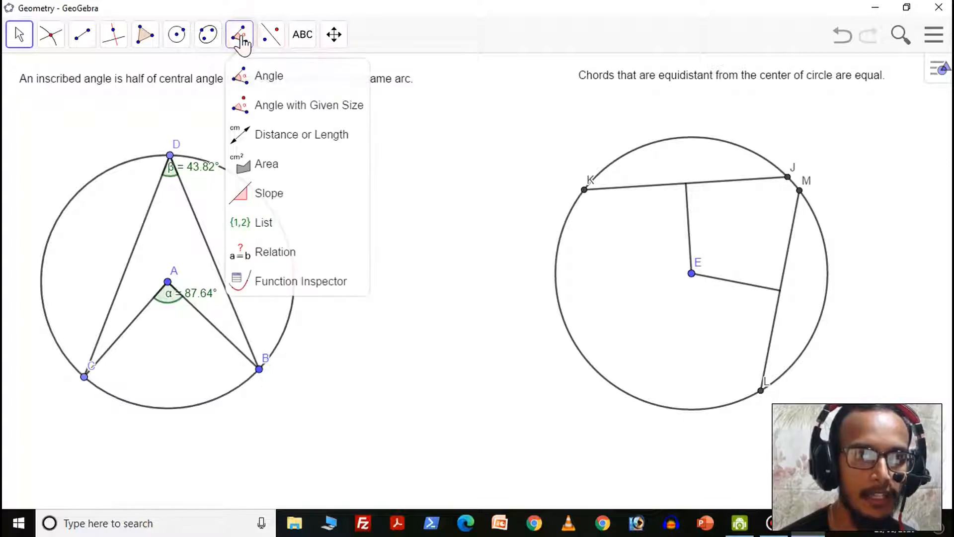
{"action": "left_click", "coordinate": [267, 135]}
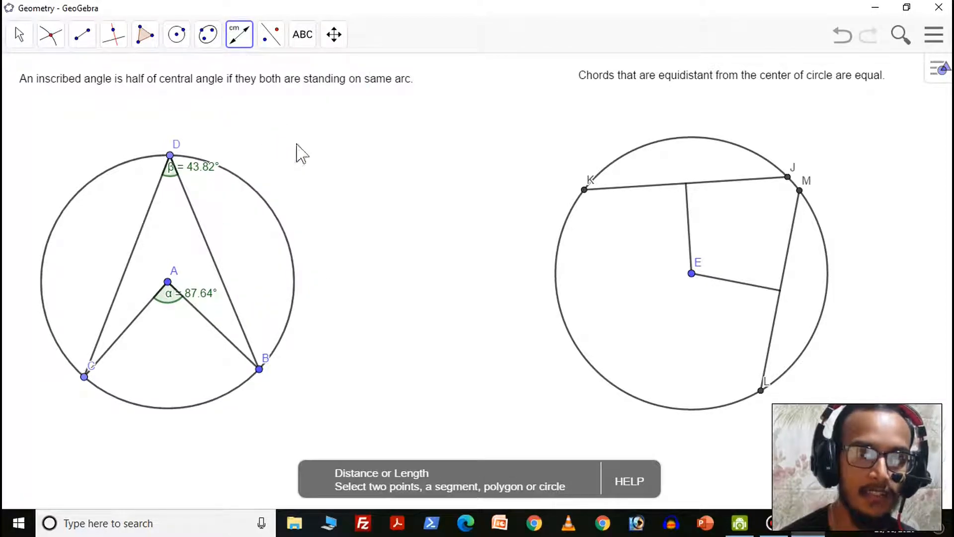
{"action": "left_click", "coordinate": [649, 187]}
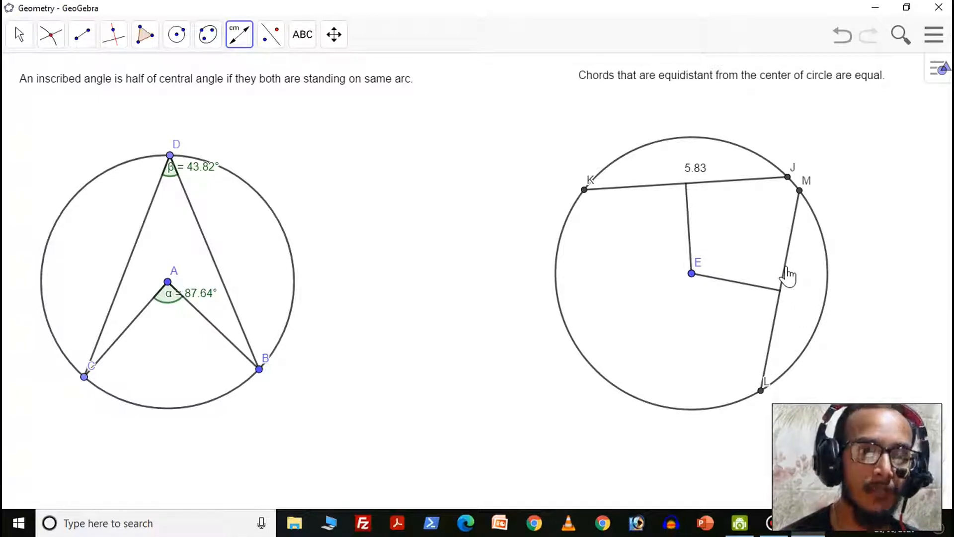
{"action": "left_click", "coordinate": [784, 270]}
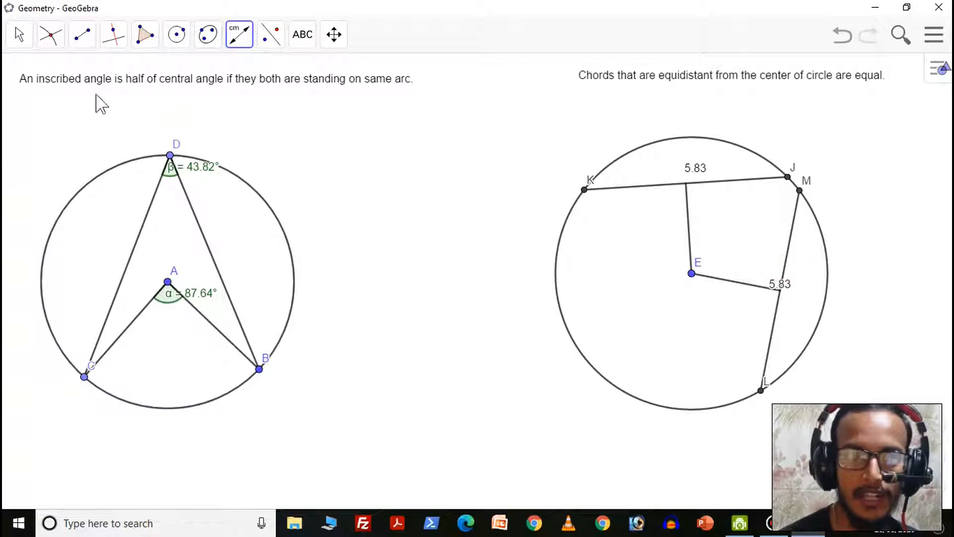
Step: Move the length label of chord ML to the outer side of the chord, clear of the segment from E
{"action": "left_click", "coordinate": [20, 35]}
{"action": "left_click", "coordinate": [43, 75]}
{"action": "mouse_move", "coordinate": [787, 290]}
{"action": "left_mouse_down"}
{"action": "mouse_move", "coordinate": [819, 290]}
{"action": "mouse_move", "coordinate": [806, 290]}
{"action": "left_mouse_up"}
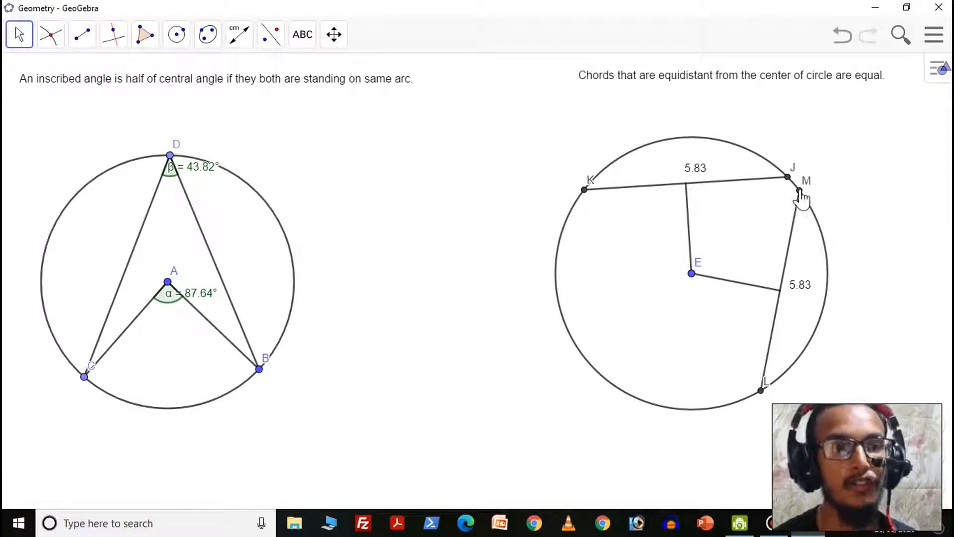
Step: Move centre E down and to the left to change the circle and both chords, and check chord endpoints M, K and L
{"action": "left_click", "coordinate": [800, 191]}
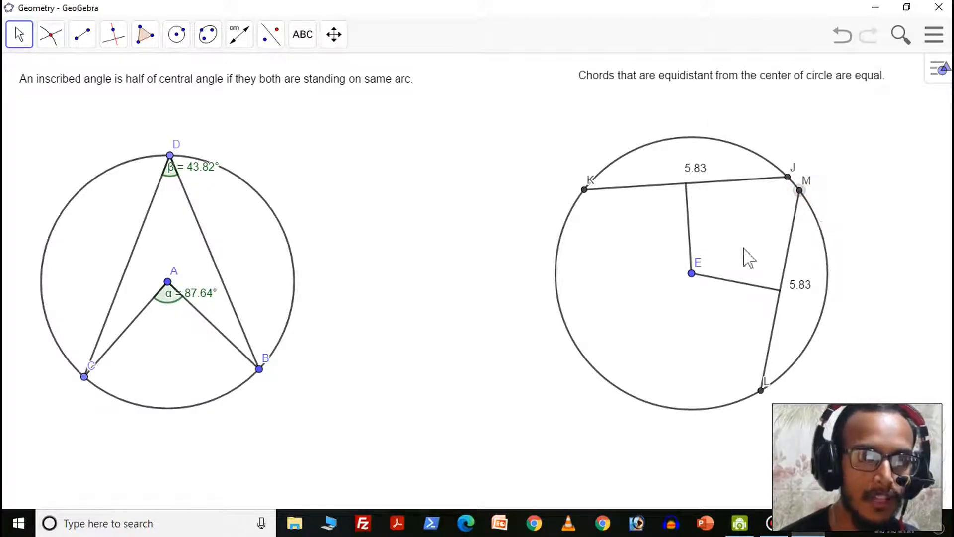
{"action": "left_click", "coordinate": [19, 35]}
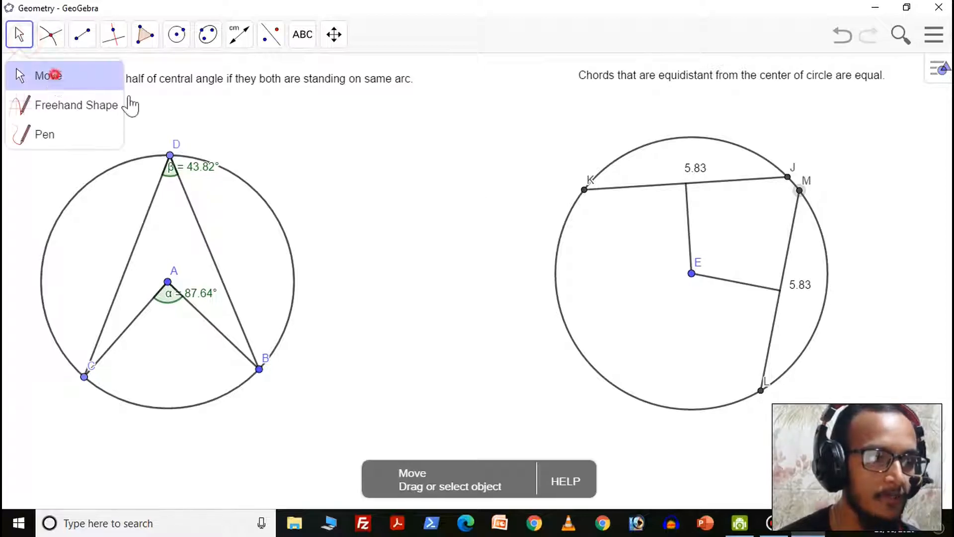
{"action": "left_click", "coordinate": [55, 77]}
{"action": "left_click_drag", "start_coordinate": [693, 276], "coordinate": [652, 314]}
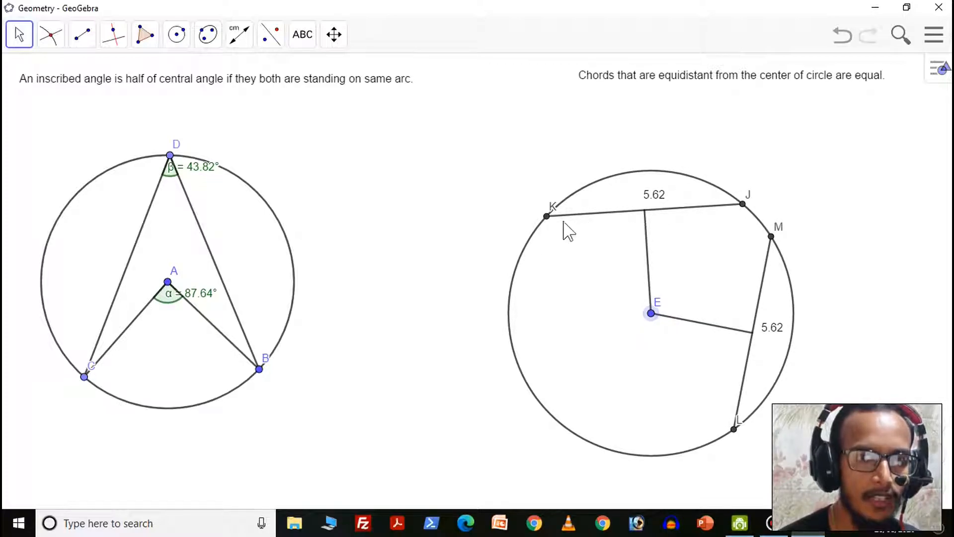
{"action": "left_click", "coordinate": [547, 216]}
{"action": "left_click", "coordinate": [645, 215]}
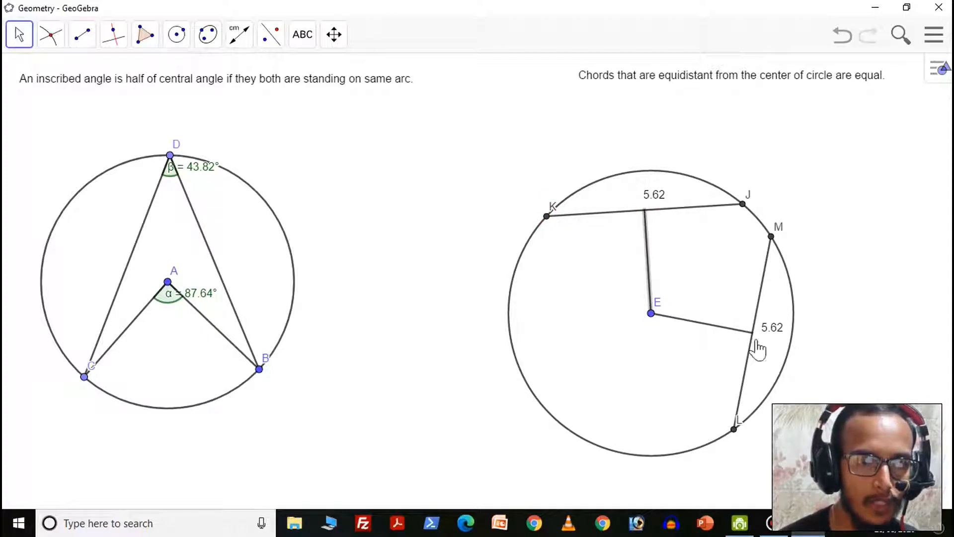
{"action": "left_click", "coordinate": [734, 428]}
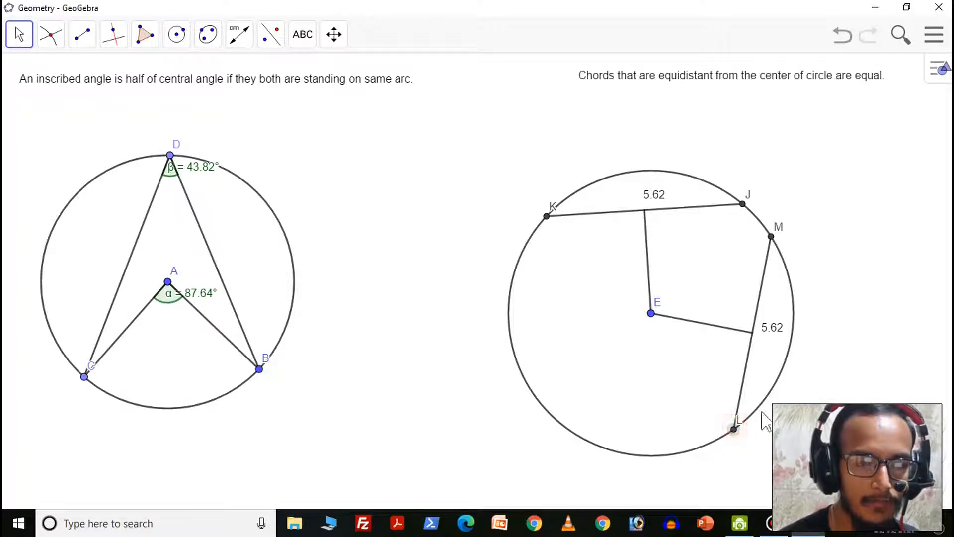